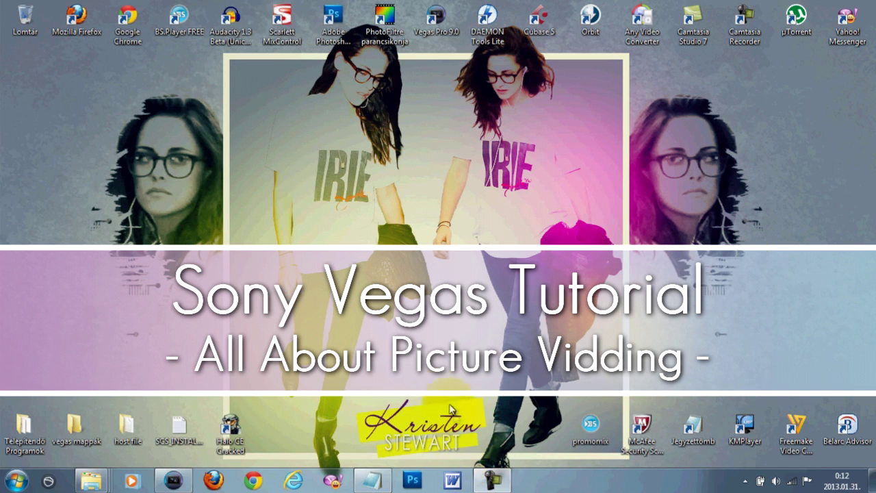
Switch to the pic vidding notes in Notepad and read through the picture vidding tips from 00 to 10
mouse_move(375, 487)
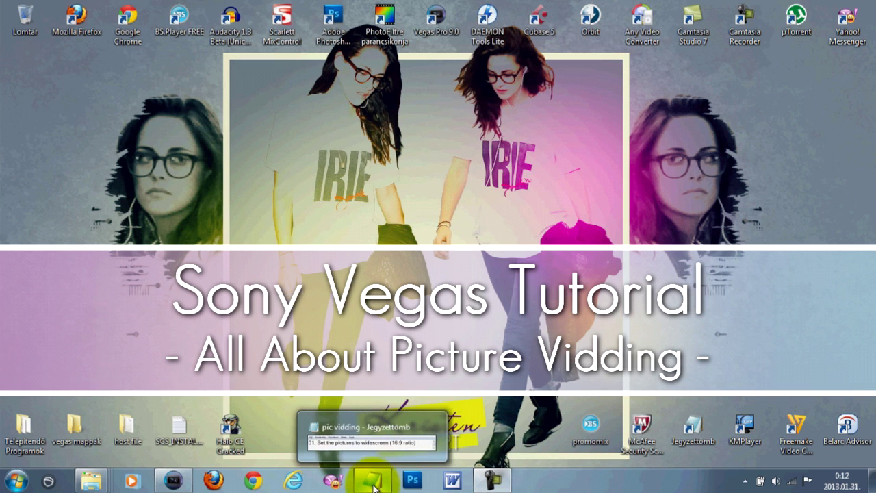
click(374, 488)
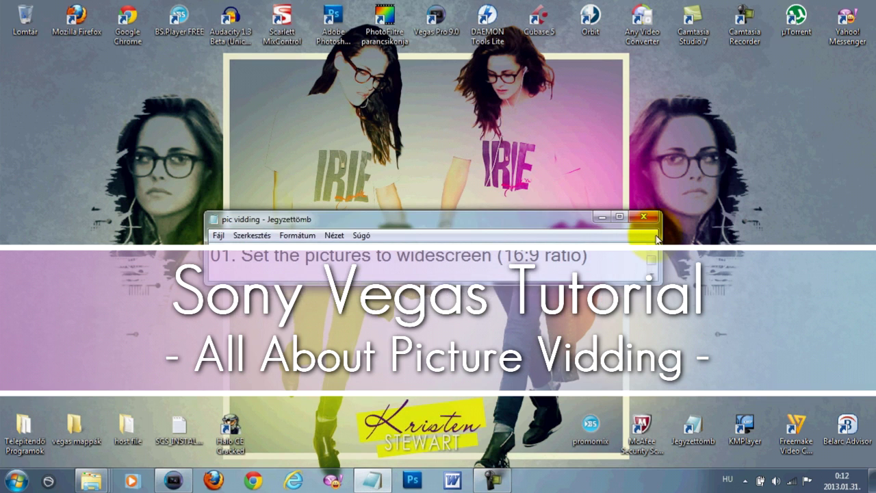
key(Up)
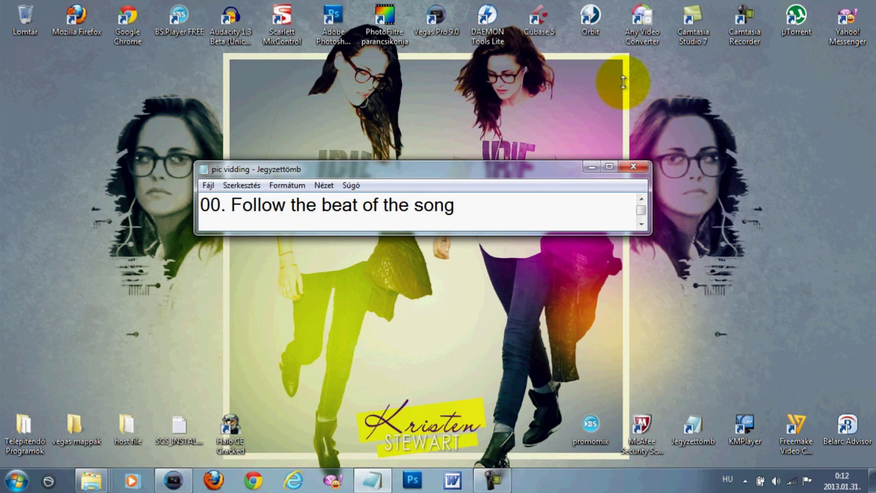
click(641, 224)
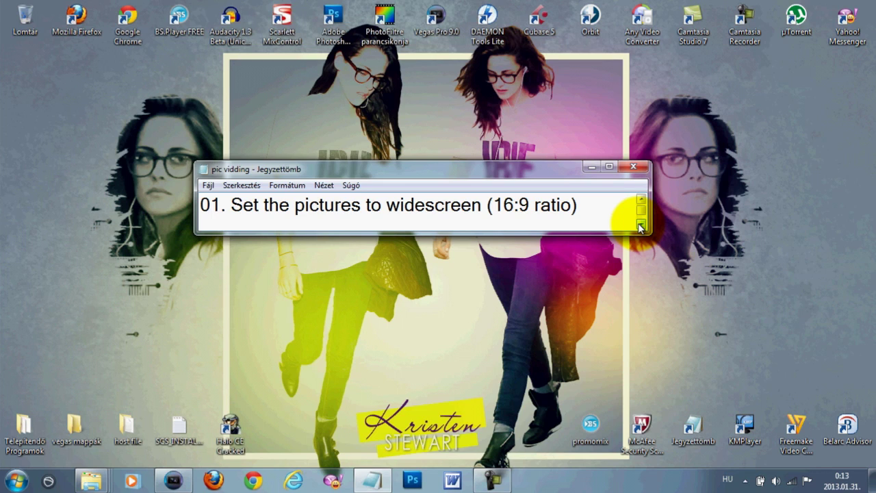
click(641, 227)
click(640, 227)
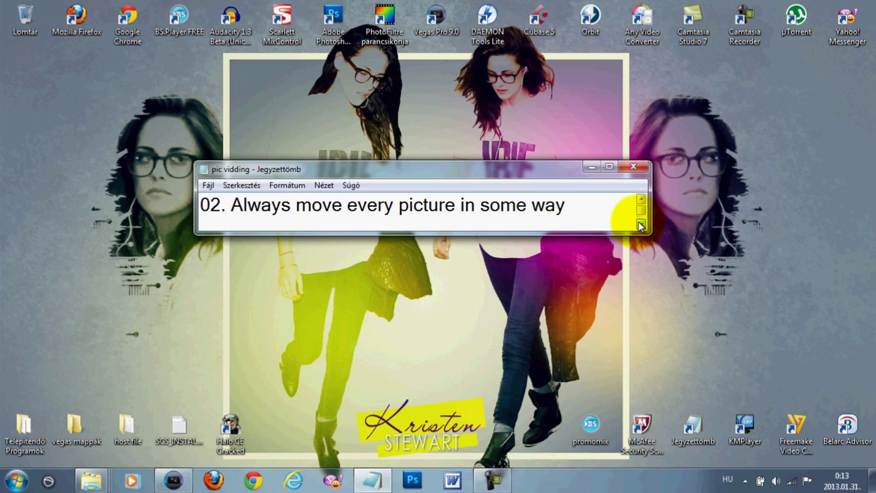
click(641, 226)
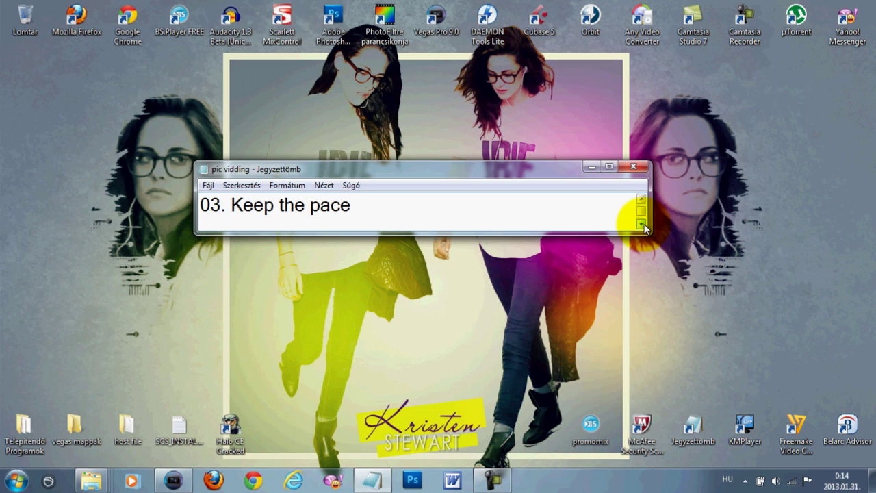
click(641, 224)
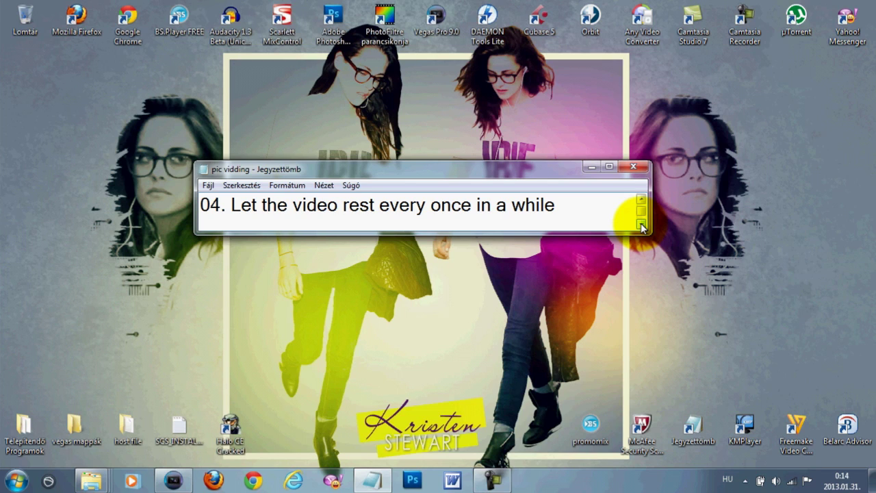
click(641, 225)
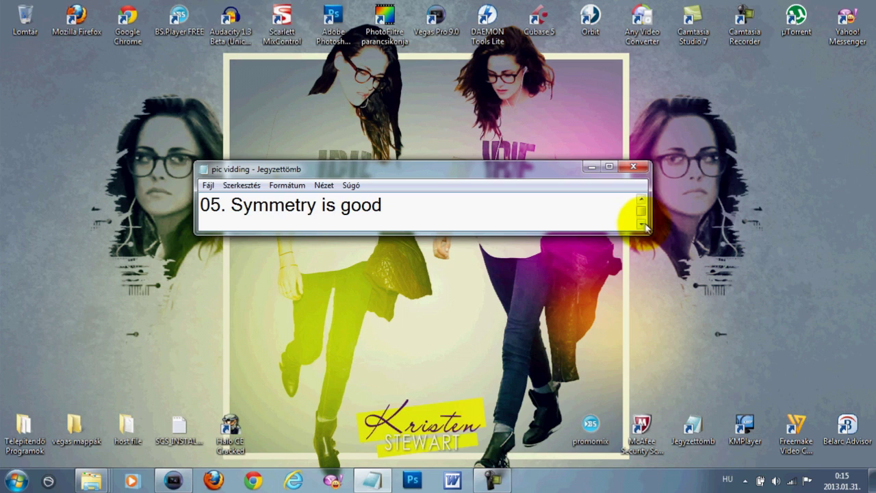
click(641, 224)
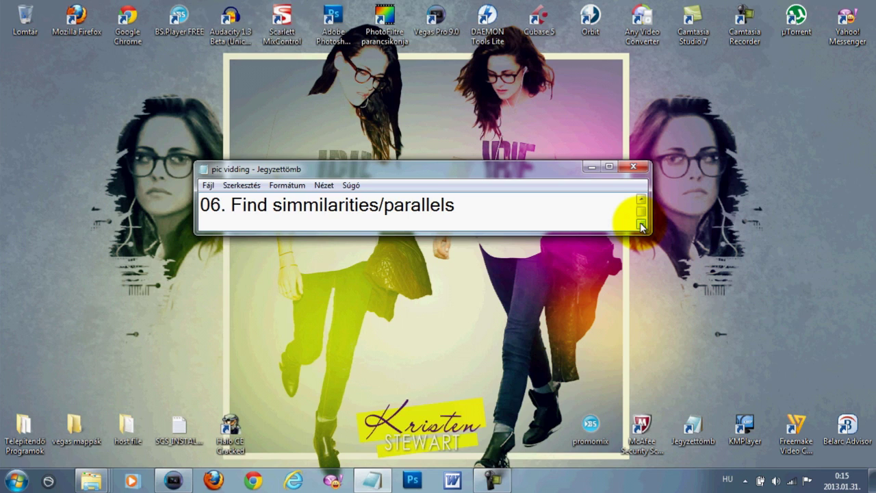
click(641, 225)
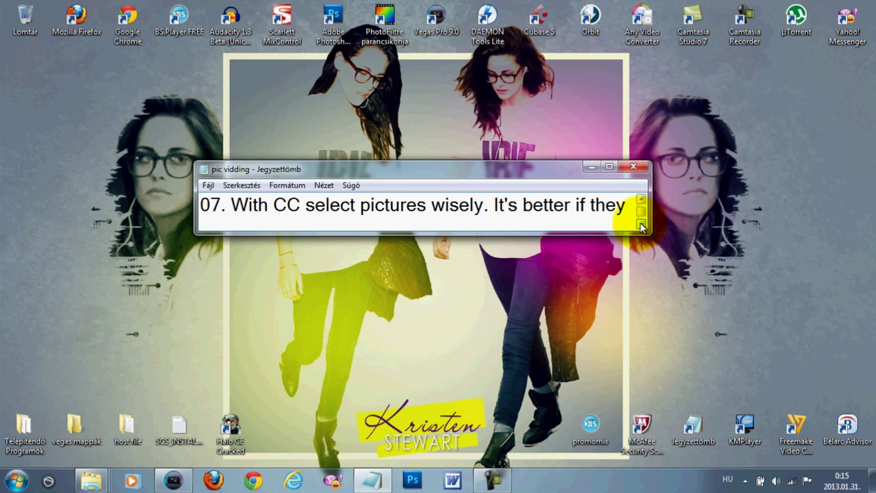
click(641, 224)
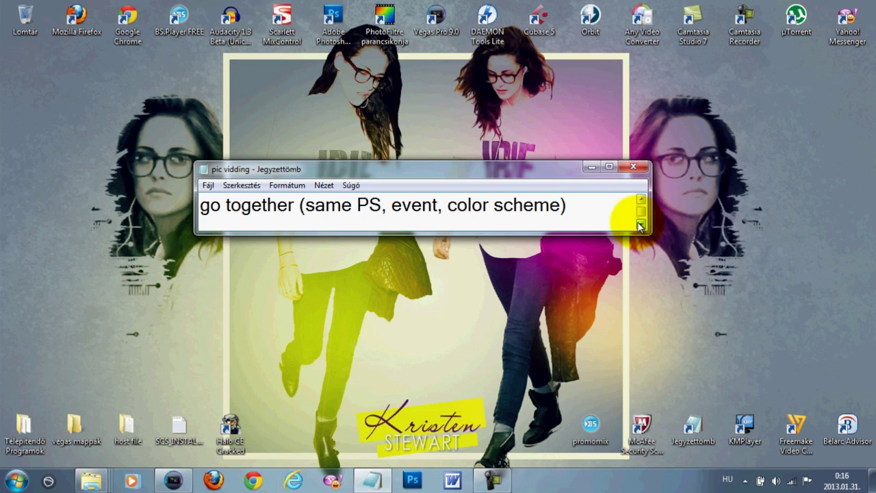
click(641, 225)
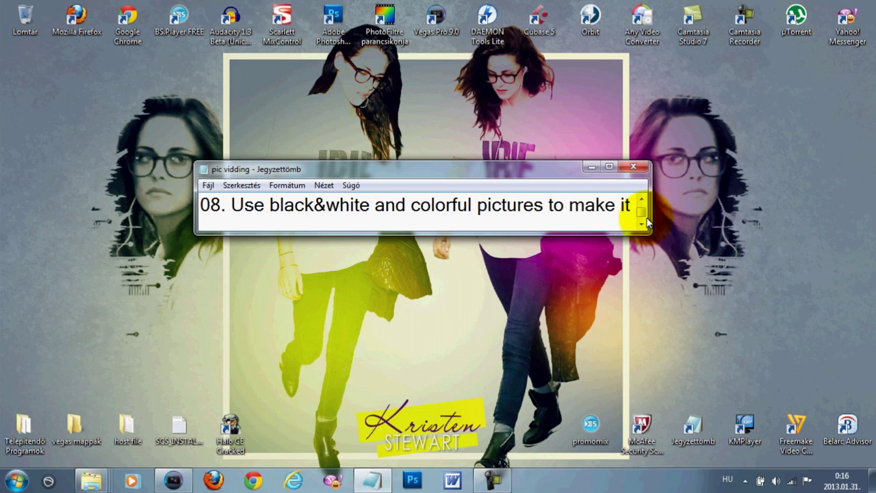
click(642, 224)
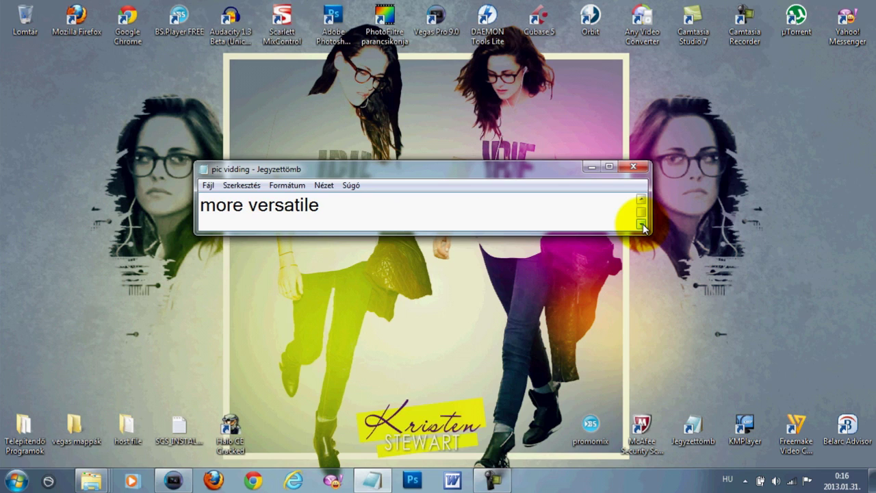
click(642, 225)
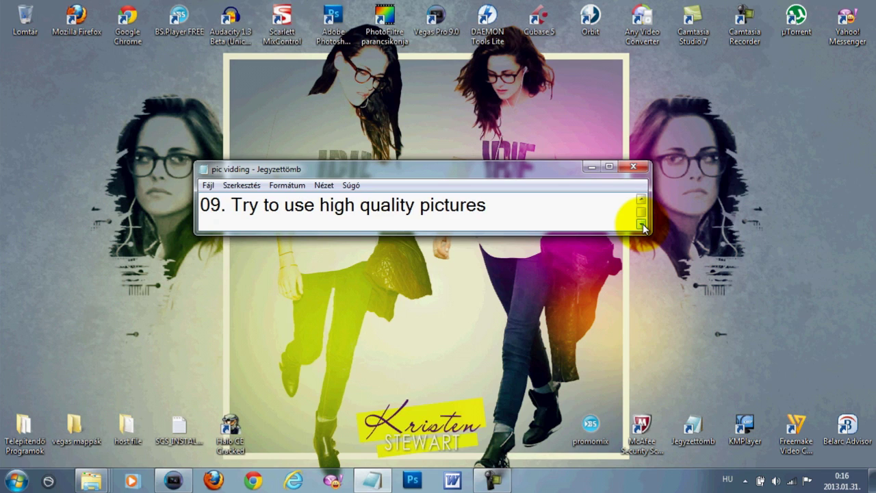
click(642, 224)
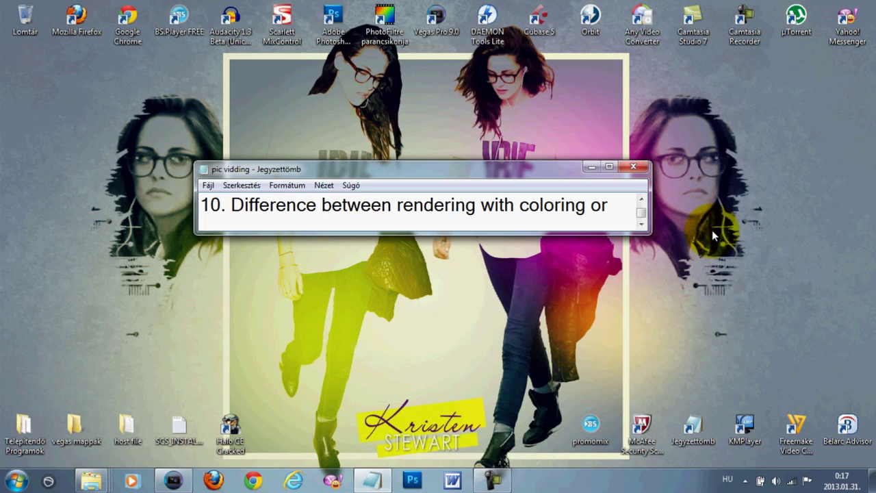
click(643, 225)
click(644, 225)
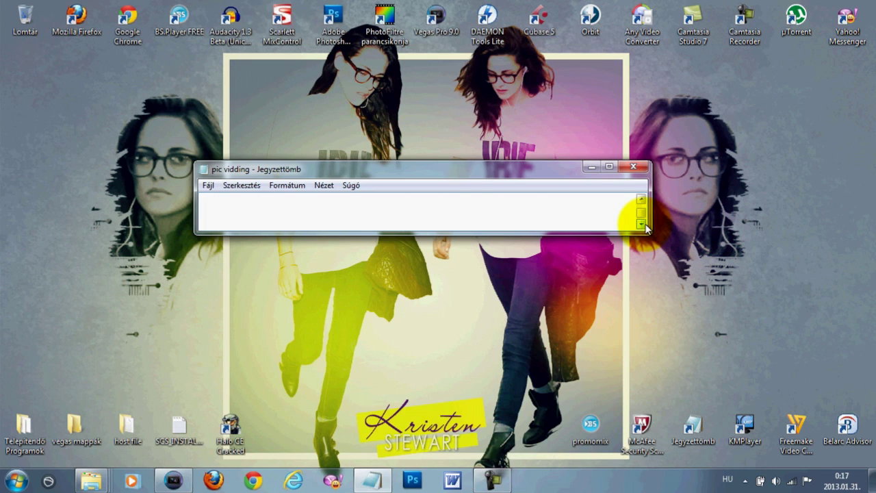
click(642, 224)
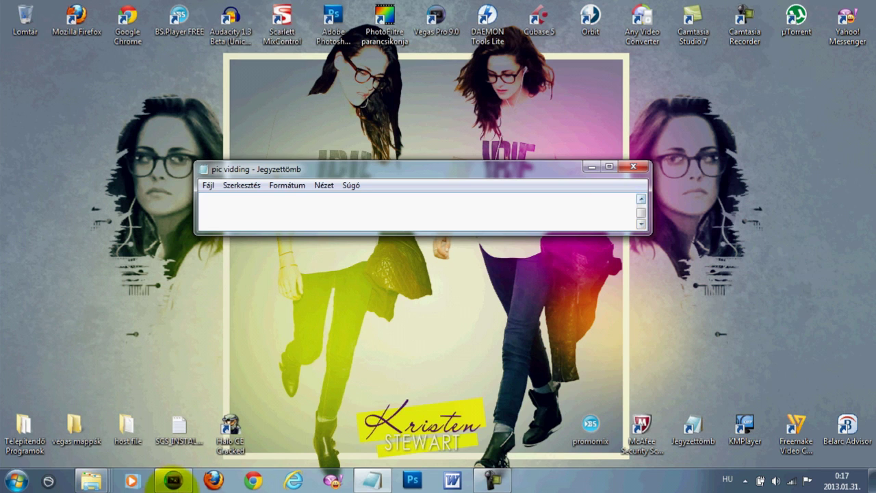
Switch to Vegas Pro, enlarge the preview area, and open the Pan/Crop settings of the first picture on track 4
click(203, 426)
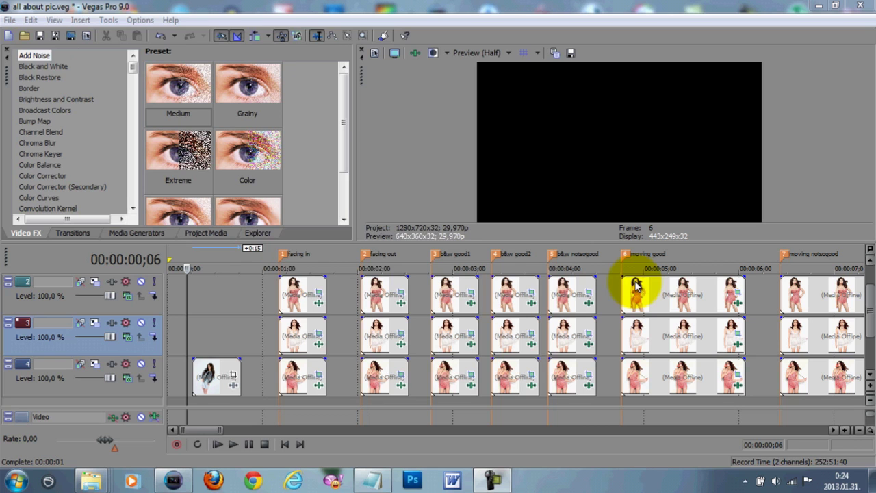
click(226, 332)
drag(289, 246, 285, 281)
scroll(860, 362, down, 1)
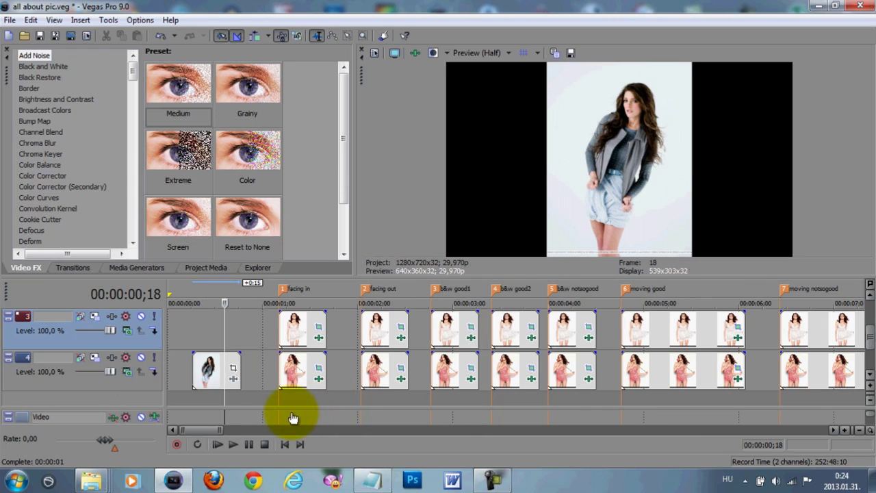
click(234, 372)
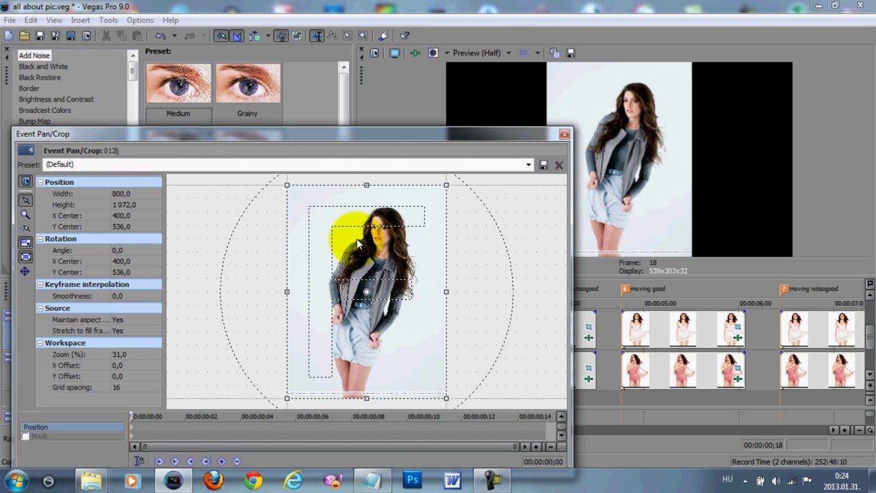
Match the picture's crop to the output aspect, limit movement to vertical, and shift the crop up to Y center 336,2
right_click(357, 244)
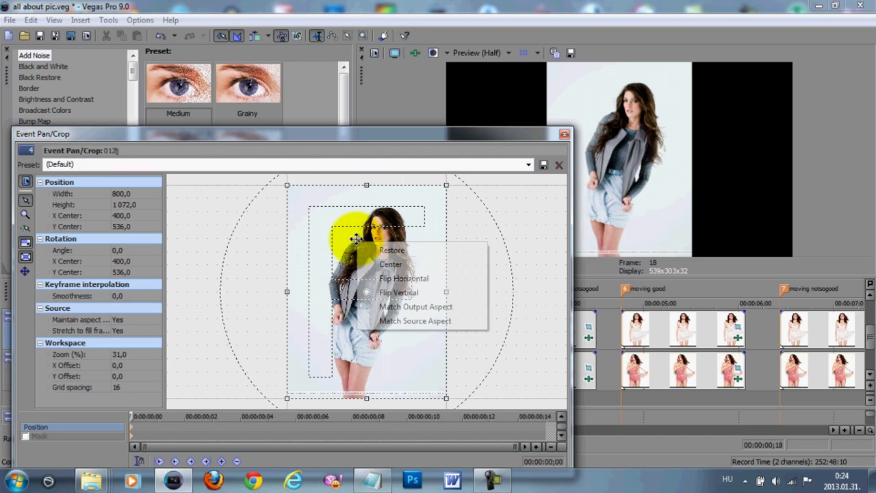
click(439, 307)
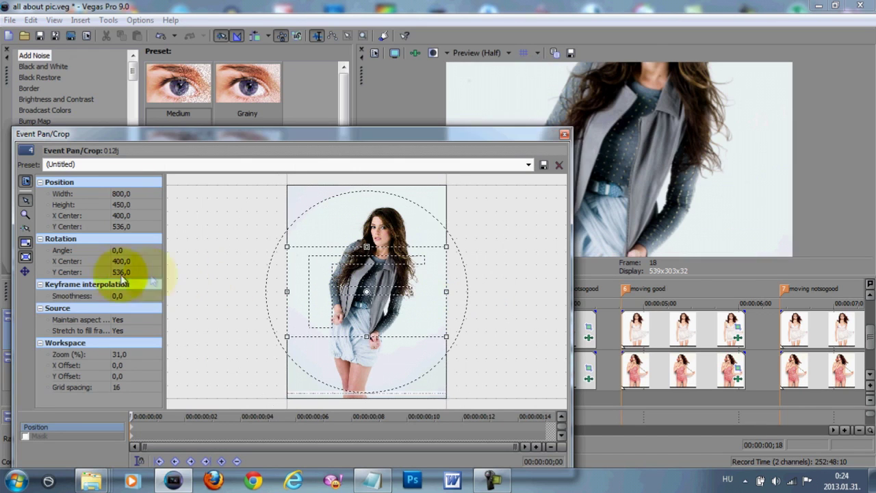
click(25, 271)
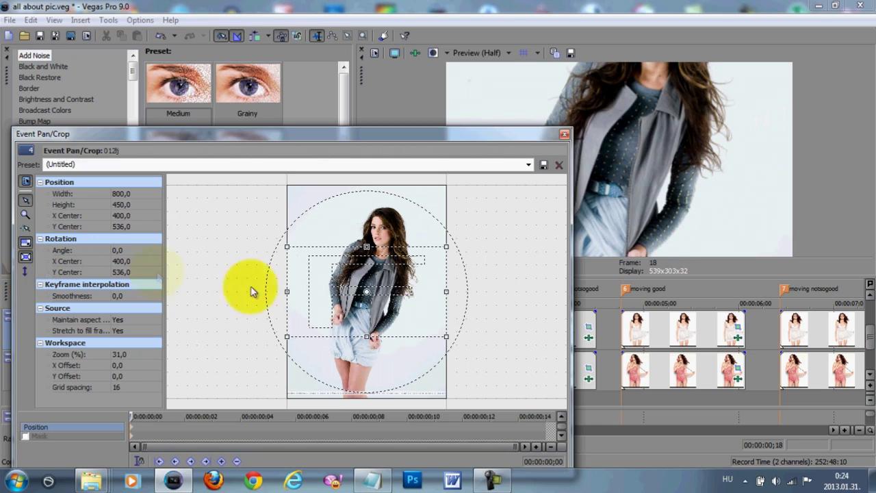
drag(339, 279, 339, 265)
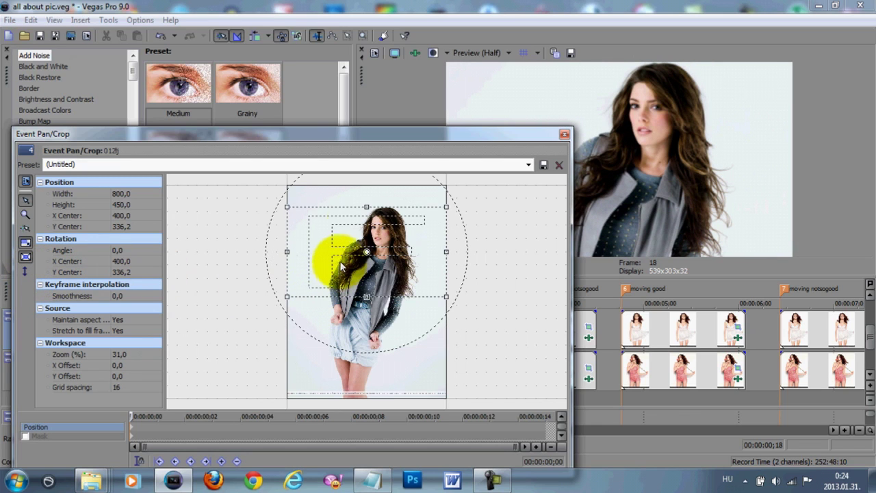
Reset the picture's crop to the default preset and apply the 16:9 Widescreen TV aspect ratio preset
click(530, 165)
click(525, 173)
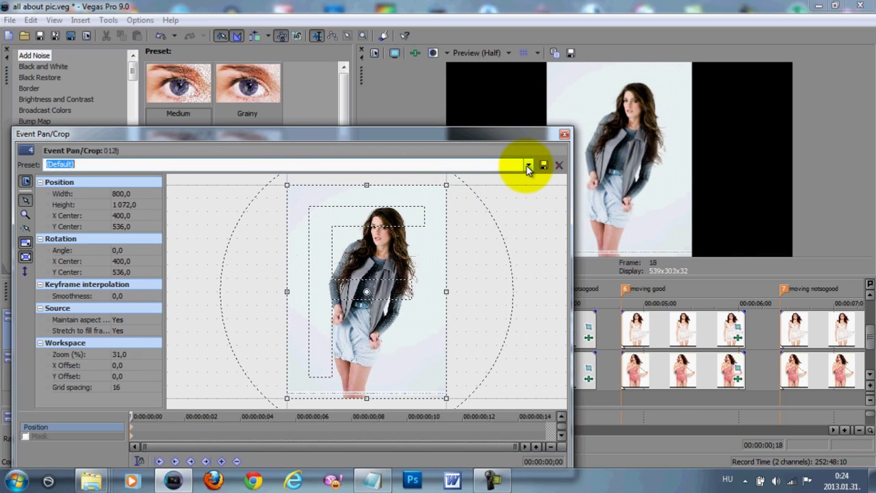
click(528, 165)
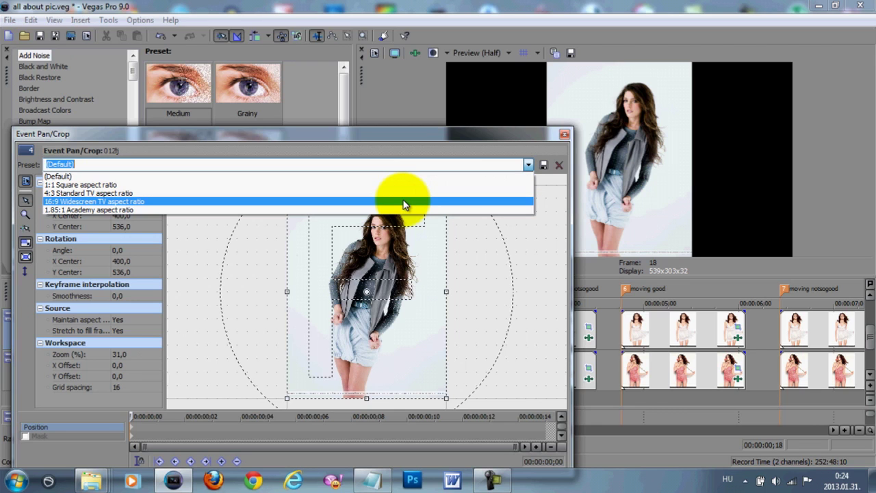
click(403, 202)
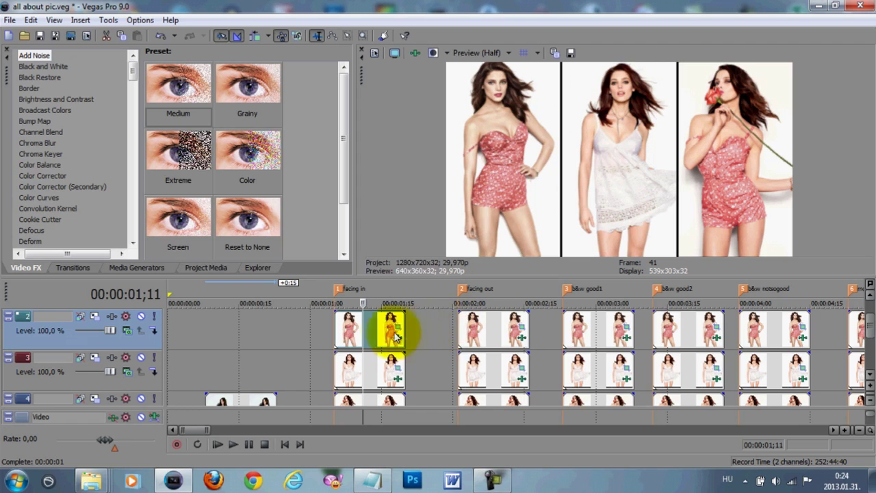
Compare the three-picture layouts at the facing in, facing out, b&w good1, b&w good2 and b&w notsogood markers in the preview
click(497, 324)
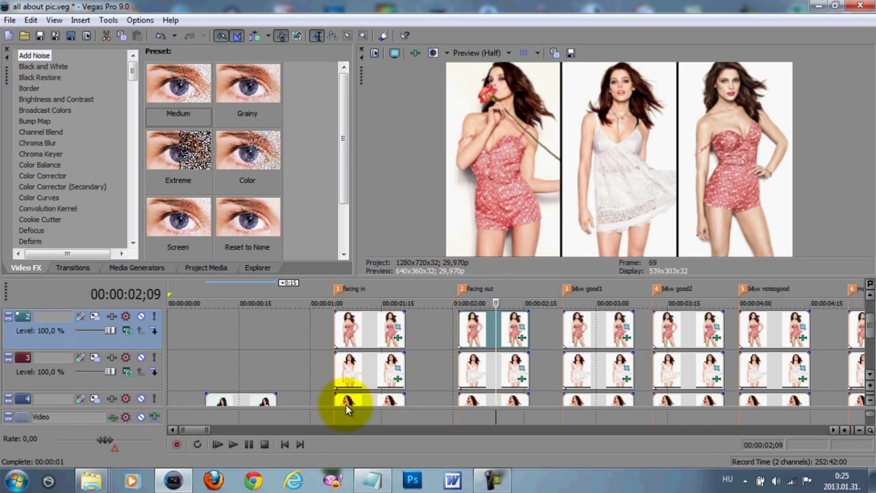
click(370, 326)
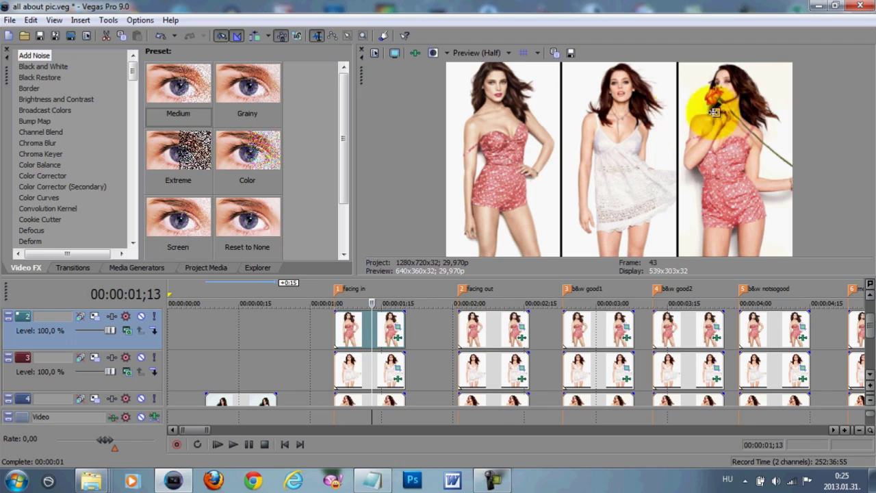
click(591, 334)
key(s)
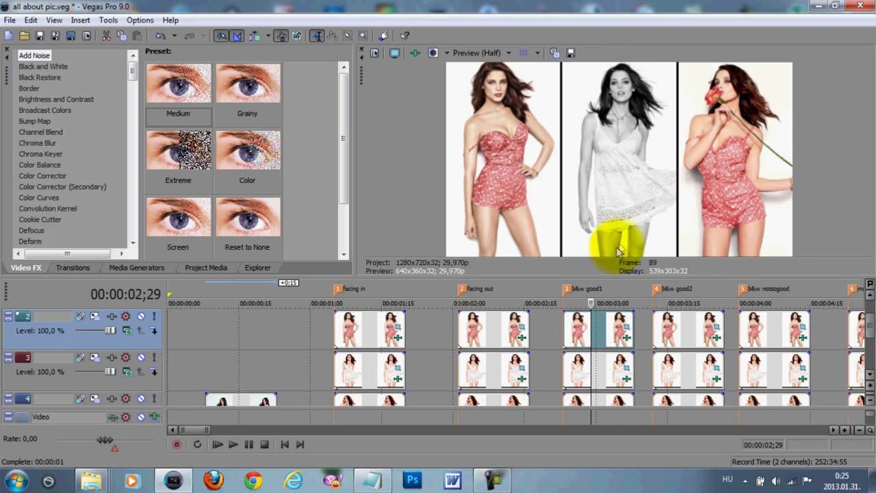
right_click(418, 54)
click(630, 96)
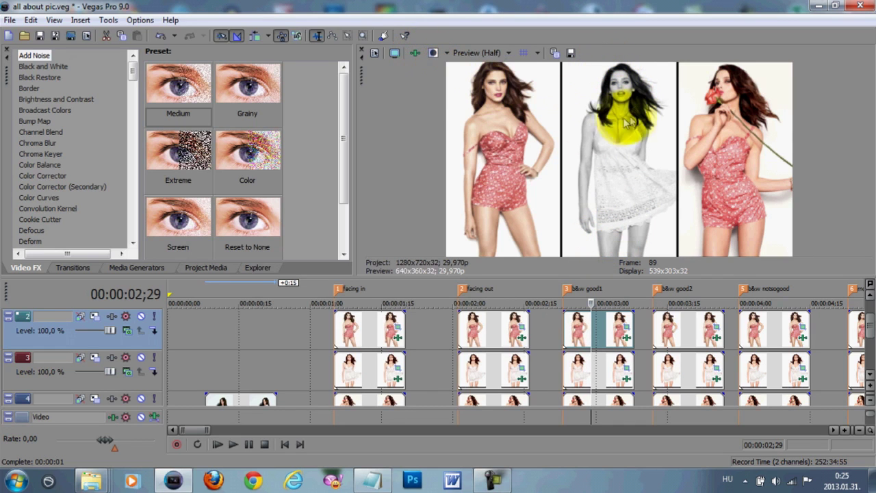
click(687, 343)
key(s)
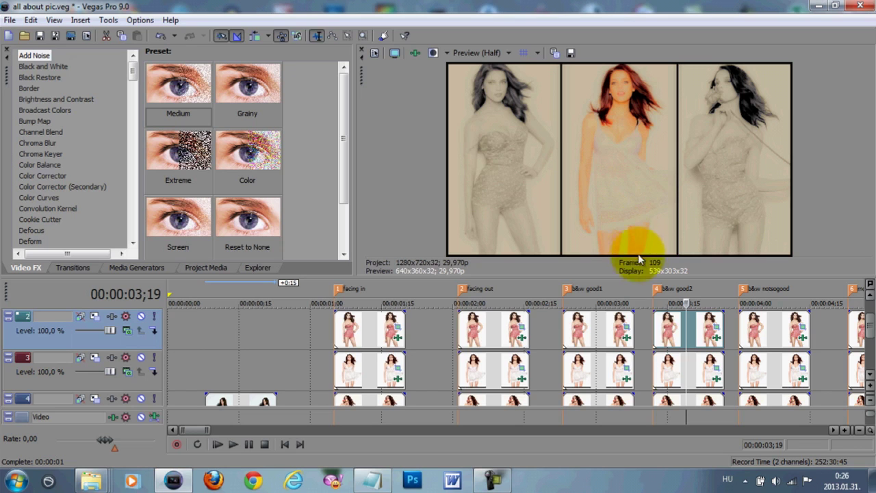
click(771, 334)
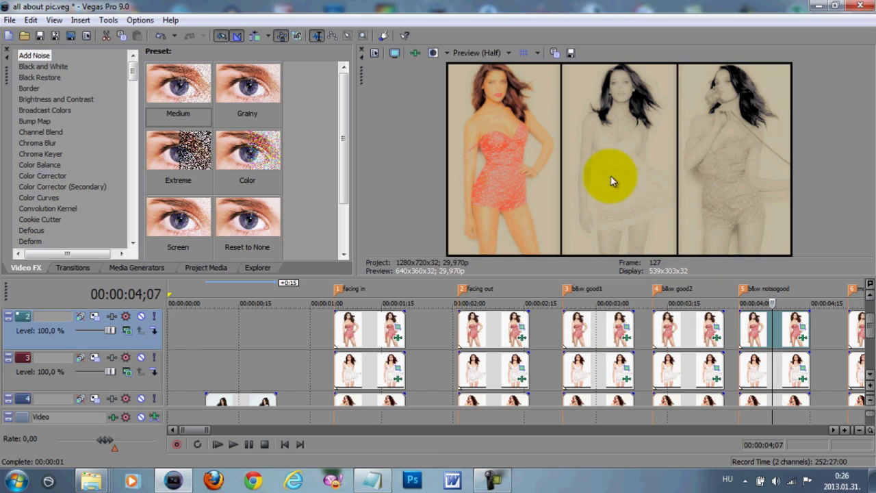
Select the time range of the moving good example on the timeline, from 00:00:04;23 to 00:00:06;02
drag(195, 429, 213, 429)
click(408, 329)
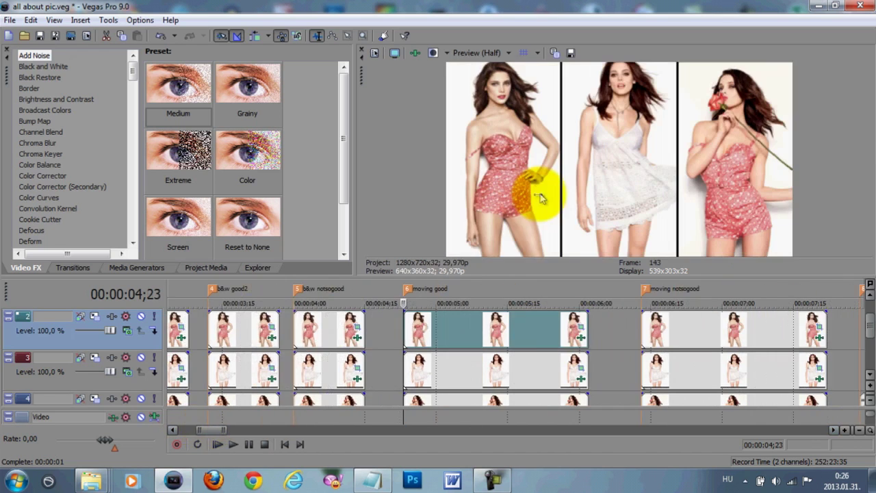
drag(584, 414, 404, 415)
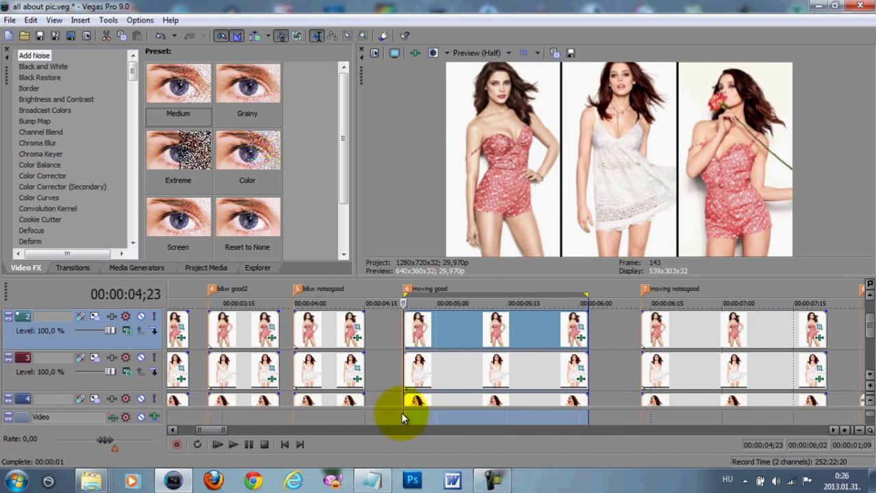
Compare picture movement by playing the moving good example and the moving notsogood range from 00:00:06;13 to 00:00:07;22
key(space)
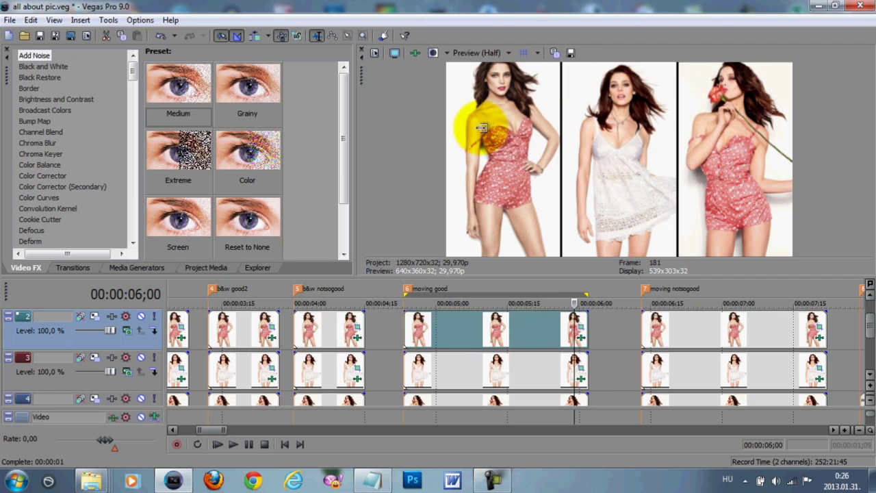
key(space)
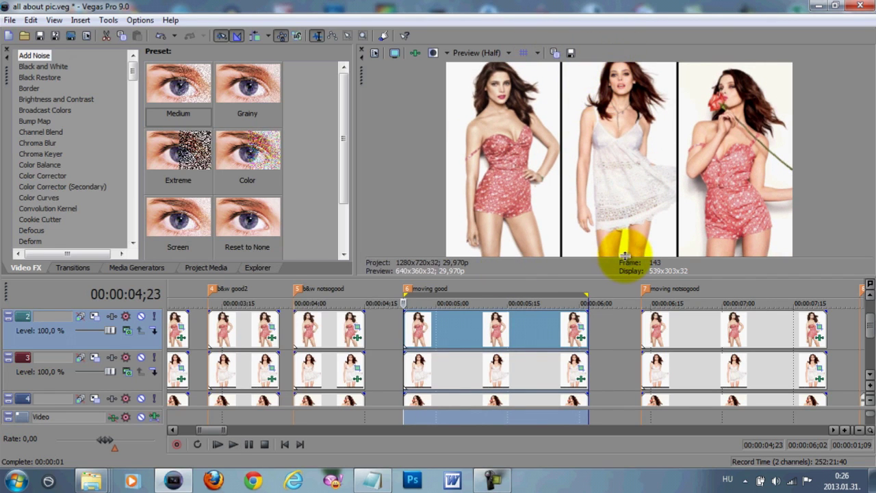
click(647, 322)
drag(825, 419, 644, 411)
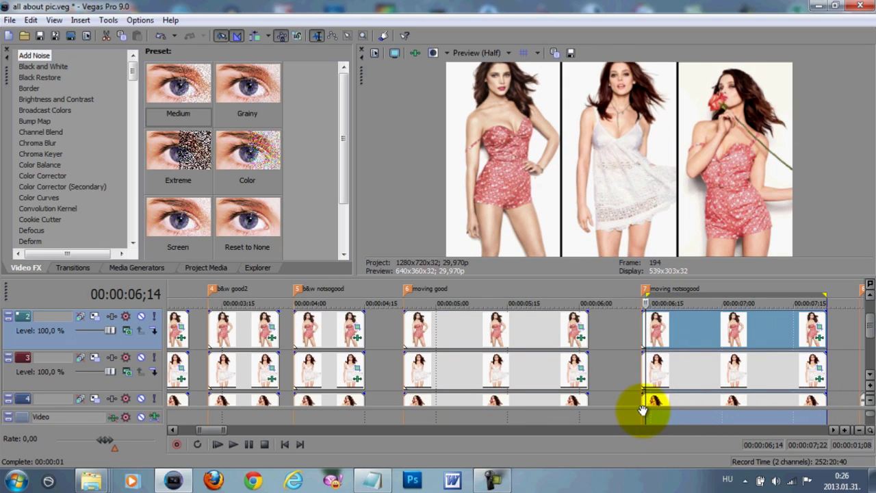
click(646, 411)
key(space)
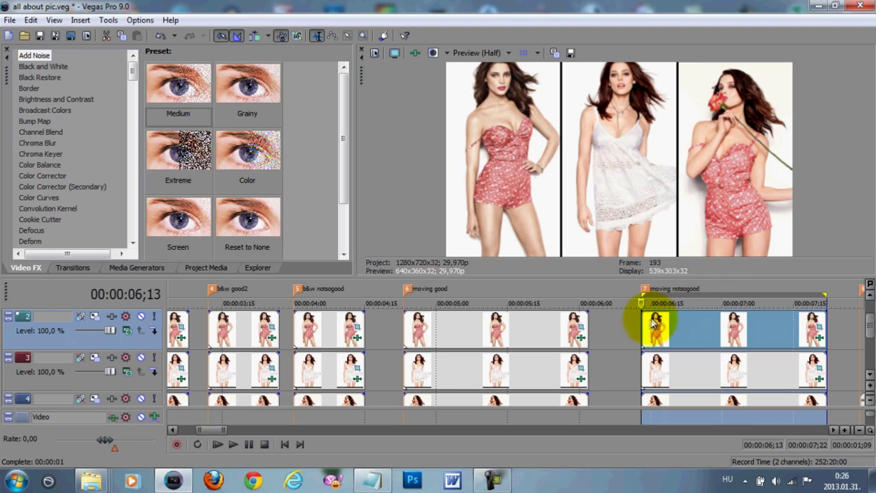
key(space)
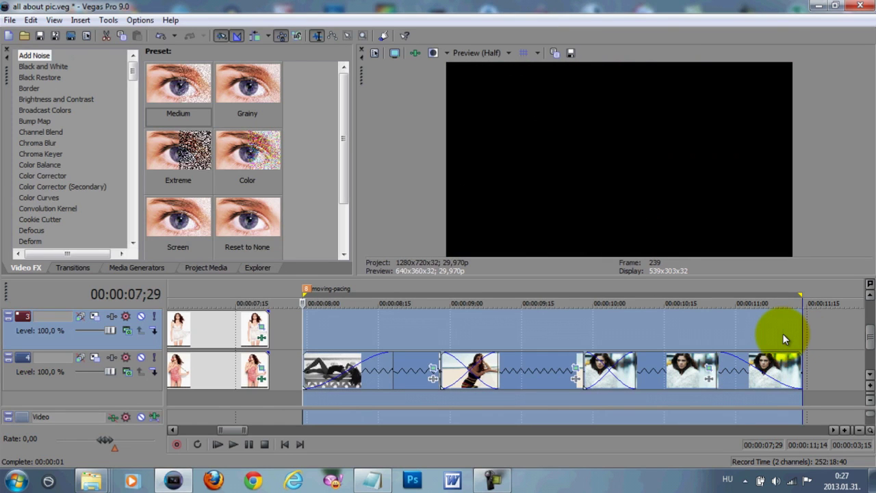
Play the moving-pacing range from 00:00:07;29 to 00:00:11;14 and inspect its last picture around 00:00:10;16
key(space)
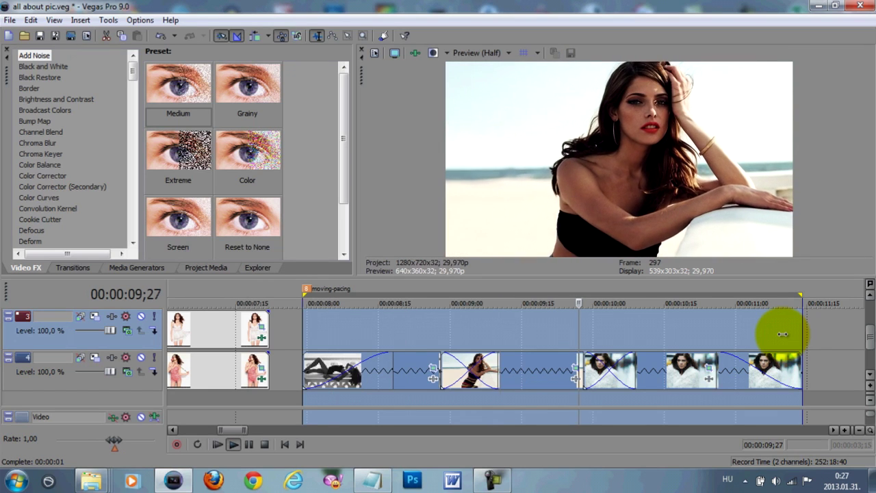
key(space)
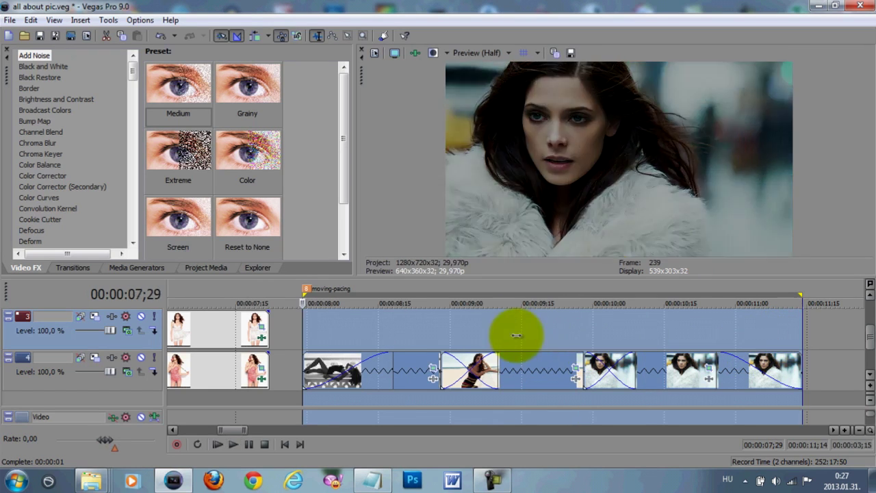
click(513, 331)
click(669, 333)
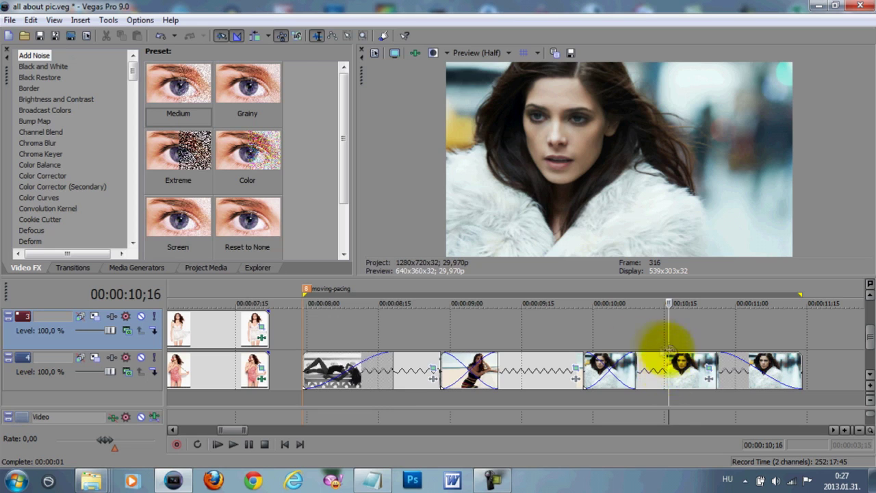
click(676, 332)
Show the facing in layout, check the Flip Horizontal option in the track 2 picture's Pan/Crop settings, and close them without changes
scroll(676, 333, down, 3)
click(616, 325)
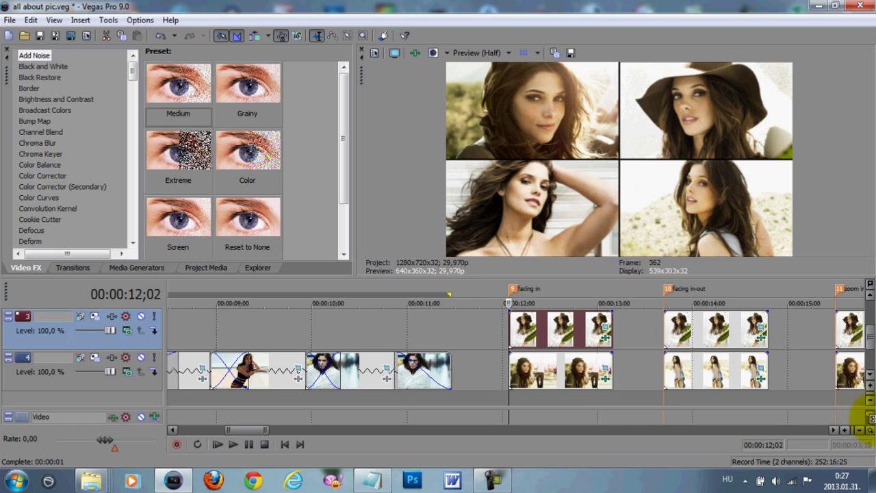
click(868, 322)
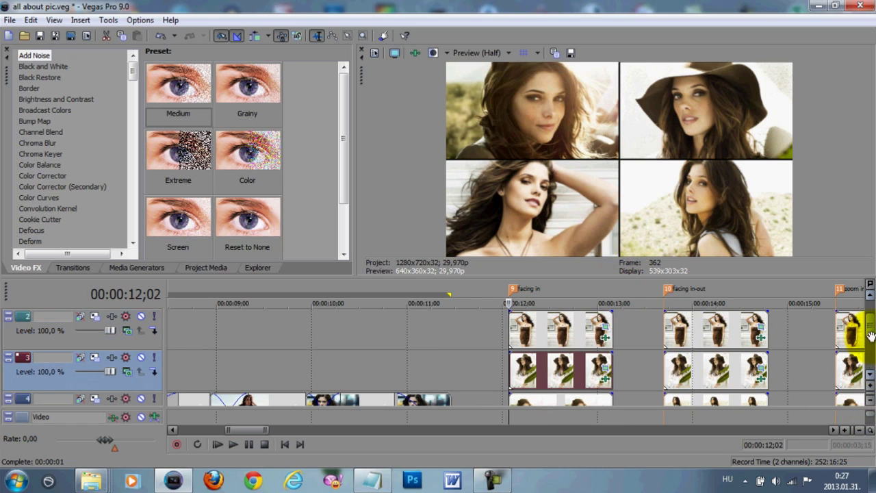
click(605, 328)
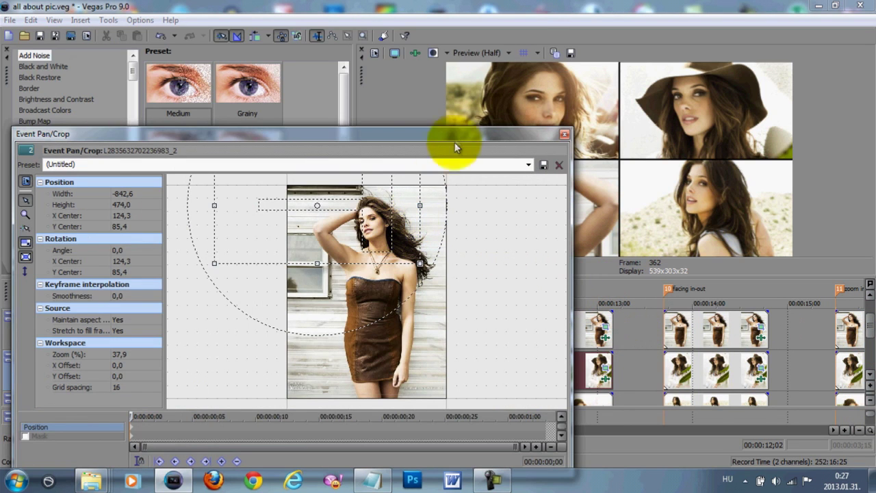
right_click(359, 221)
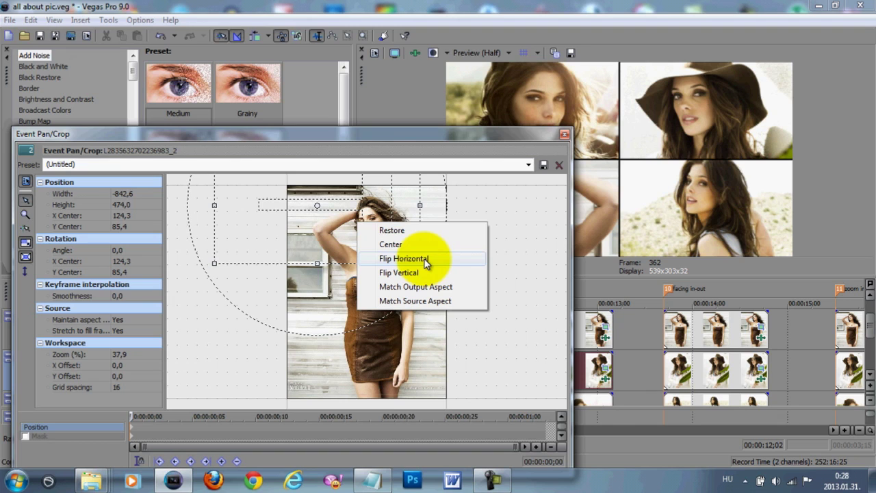
click(562, 135)
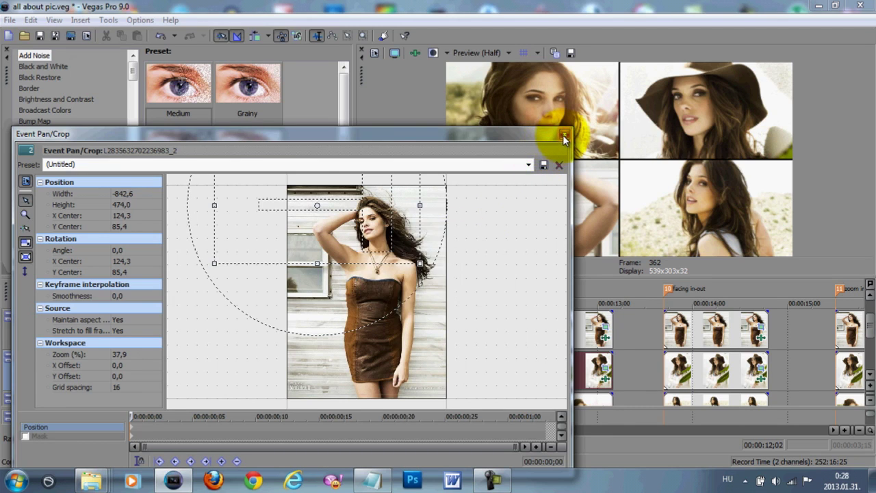
click(563, 135)
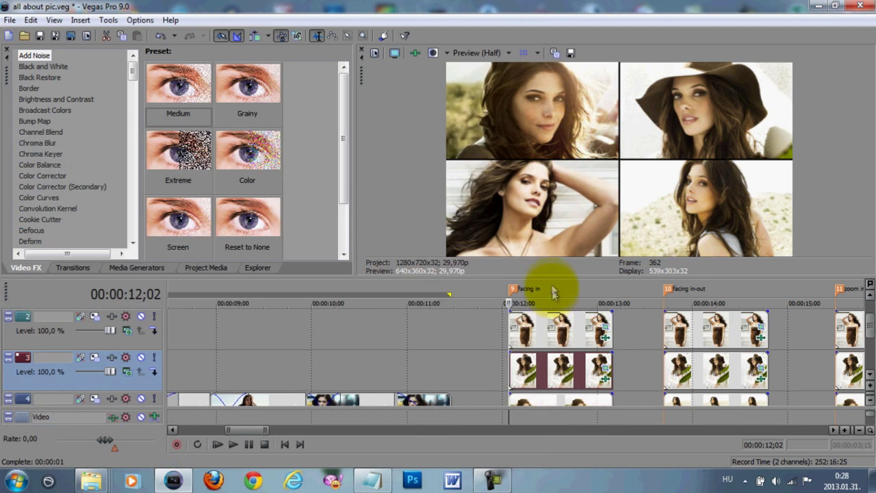
Compare the four-picture layouts of the facing in and facing in-out examples in the preview
click(550, 328)
click(712, 332)
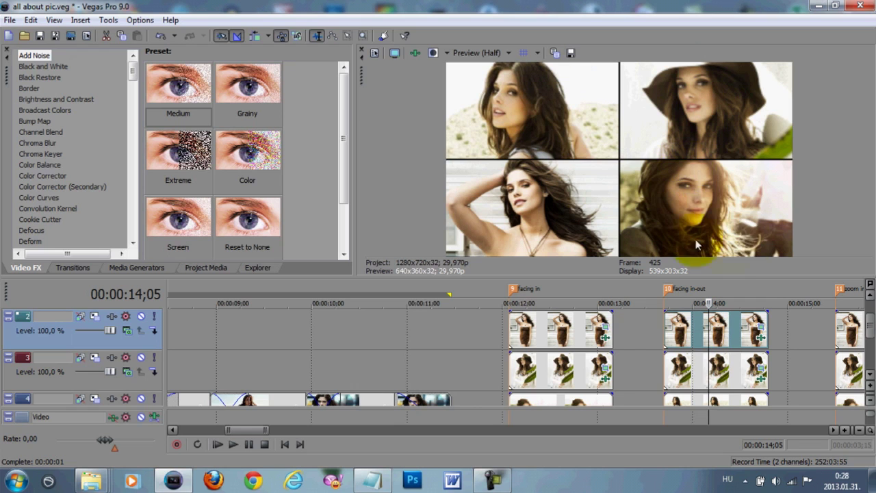
click(563, 336)
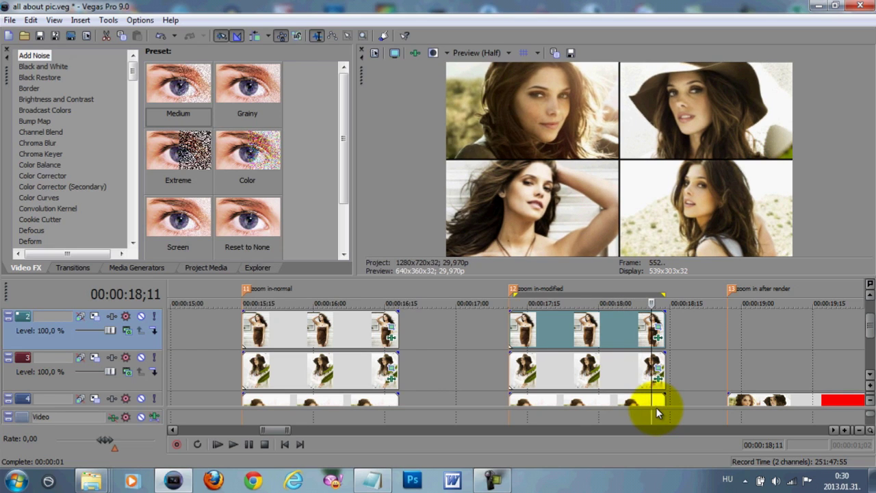
Play the zoom in-modified range from 00:00:17;12 to 00:00:18;14 and go to the zoom in after render example
double_click(656, 407)
key(space)
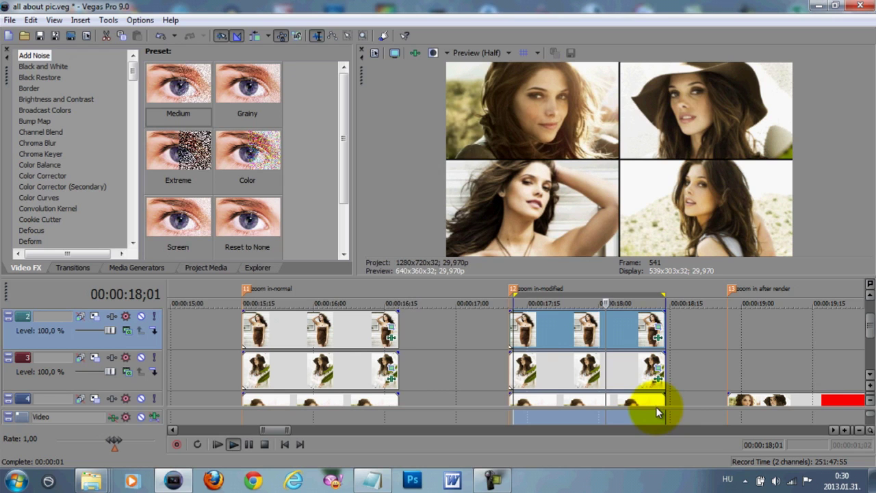
key(space)
click(870, 378)
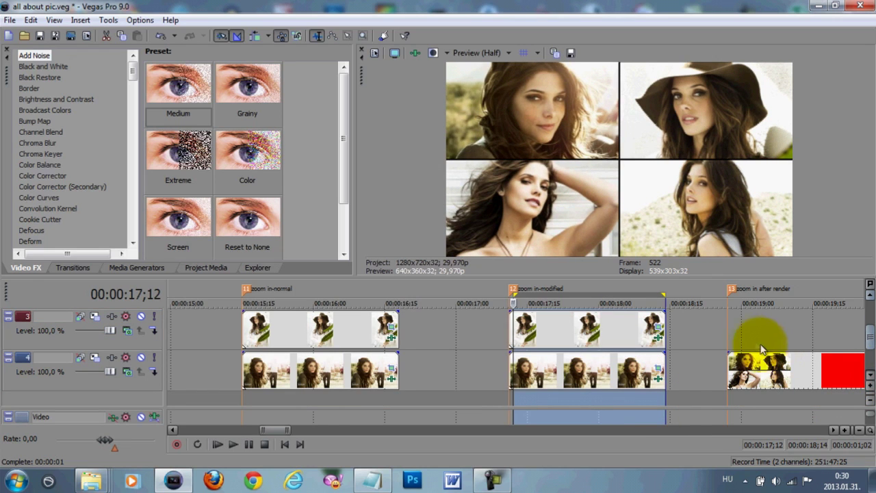
click(727, 323)
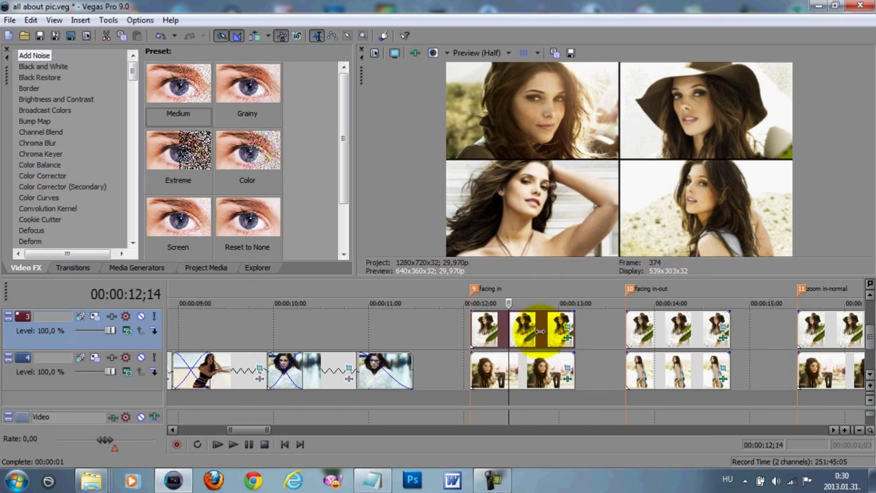
Select the time range of the facing in example on the timeline, from 00:00:12;02 to 00:00:13;05
click(540, 326)
drag(469, 397, 572, 398)
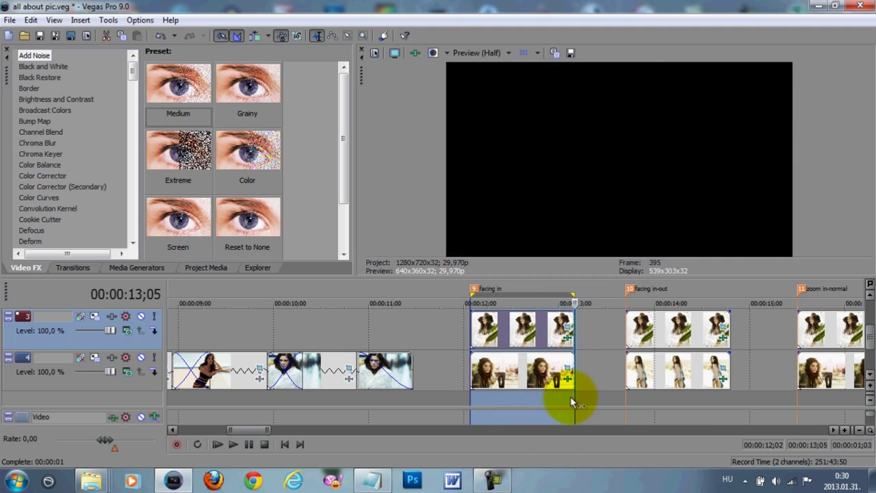
click(534, 326)
Open the Pan/Crop settings of the zoom in after render clip and check its crop near the end, at 00:00:01;02
drag(254, 430, 287, 430)
click(513, 328)
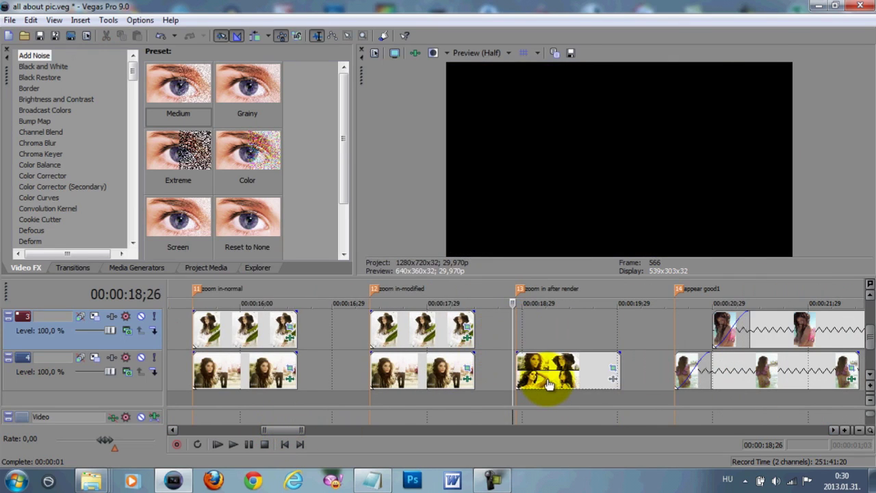
click(547, 382)
scroll(547, 382, up, 1)
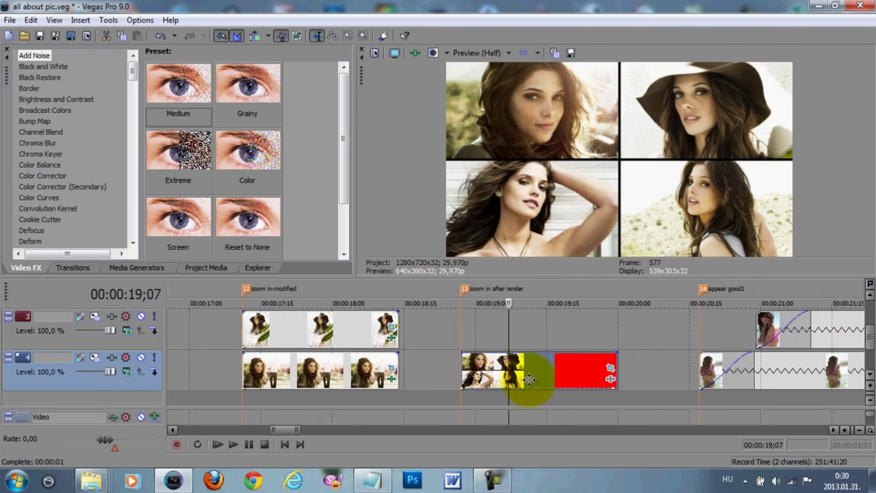
click(609, 368)
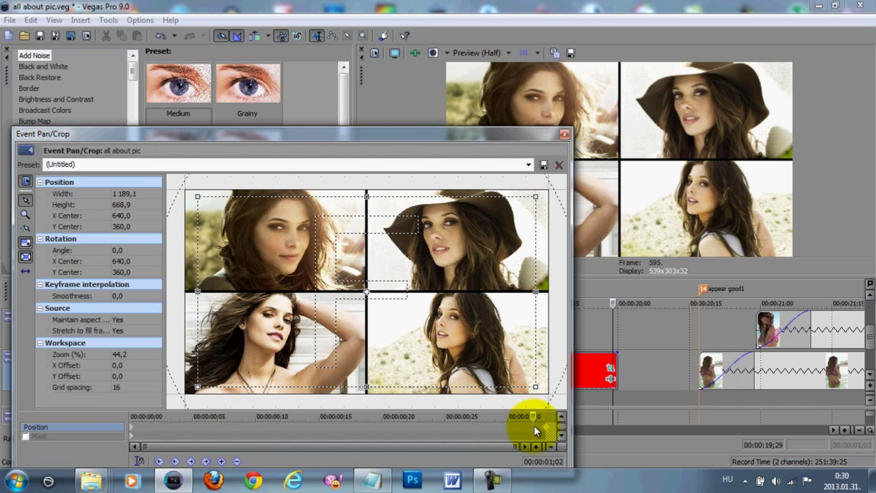
Play the zoom in after render clip from its start at 00:00:18;27
click(458, 327)
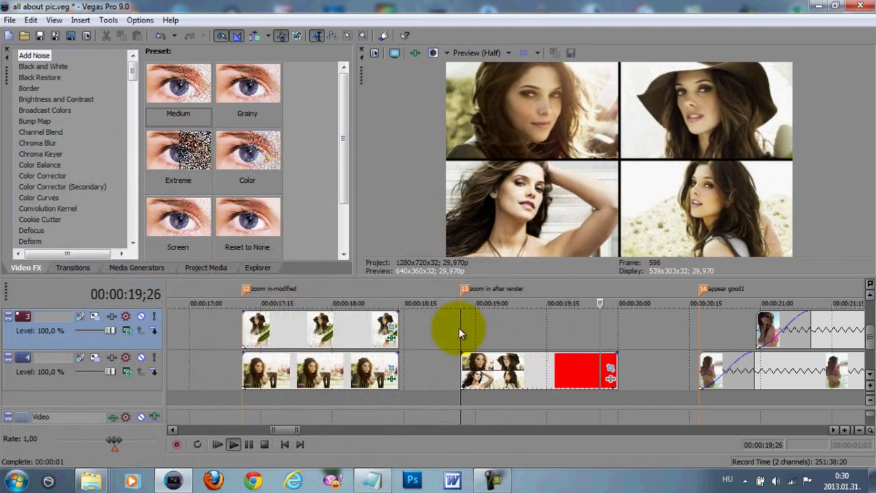
key(space)
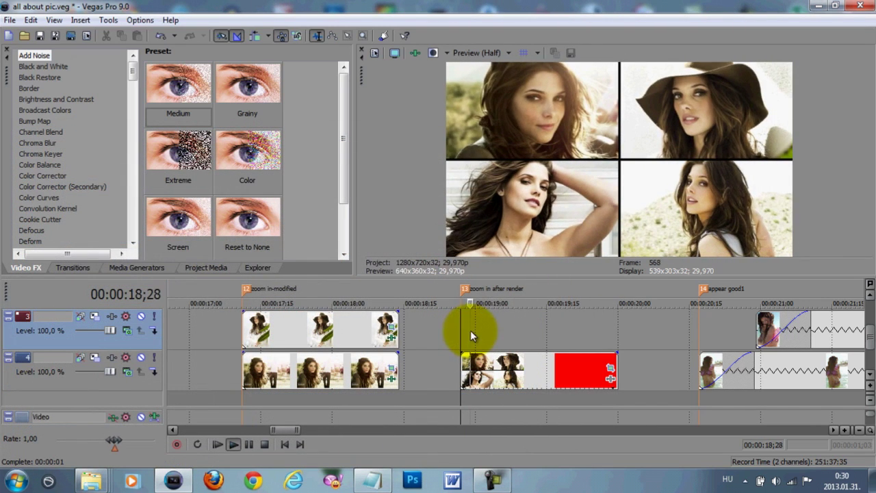
key(space)
key(space)
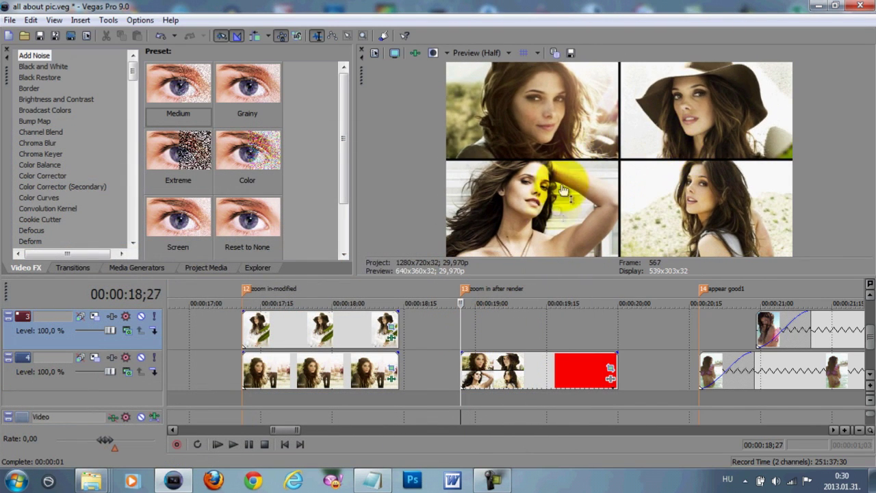
Preview the complete three-picture layout of the appear good1 example at 00:00:22;07
click(617, 334)
scroll(617, 333, down, 1)
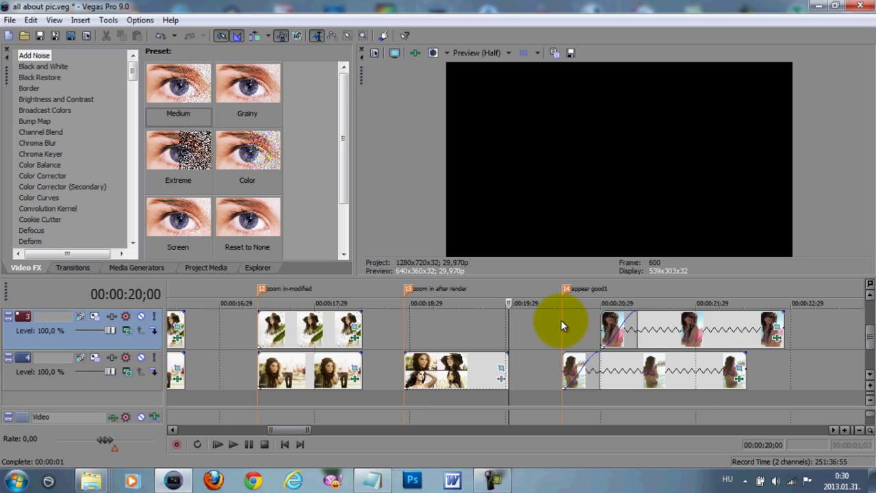
click(720, 329)
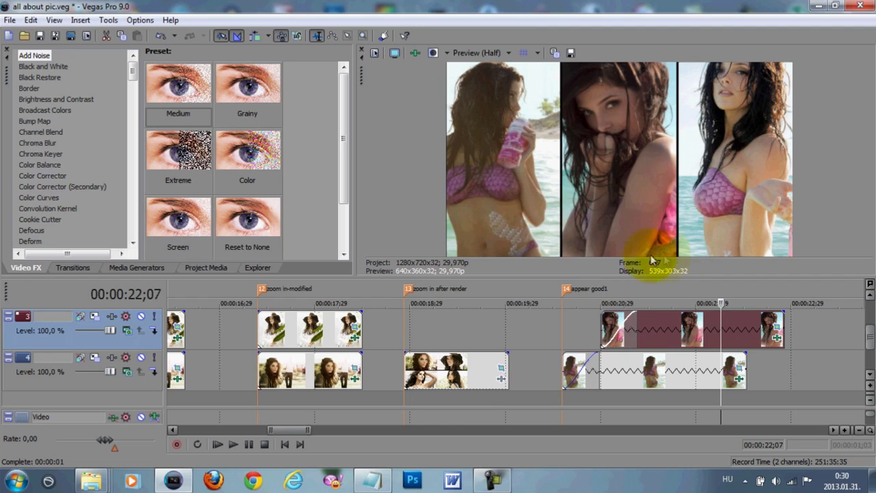
scroll(575, 343, up, 1)
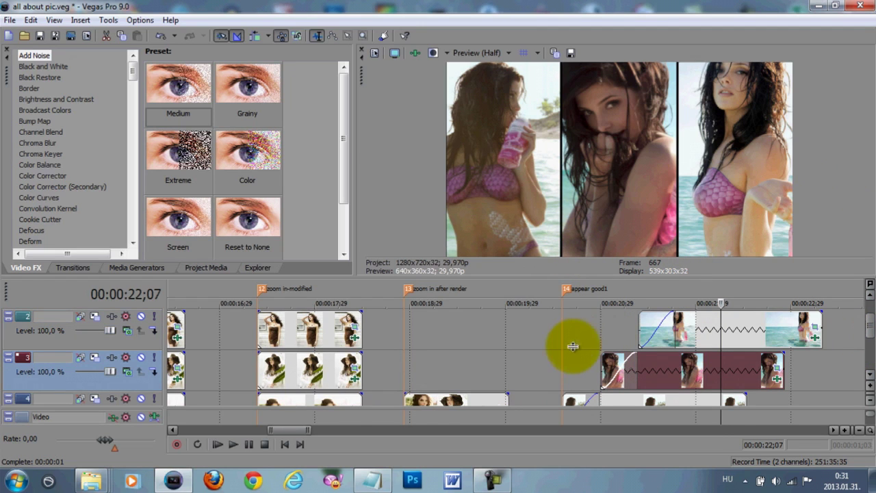
Step through the staggered fade-ins of the appear good1 pictures at 00:00:20;24, 00:00:21;08 and 00:00:22;05
click(567, 350)
scroll(529, 355, up, 2)
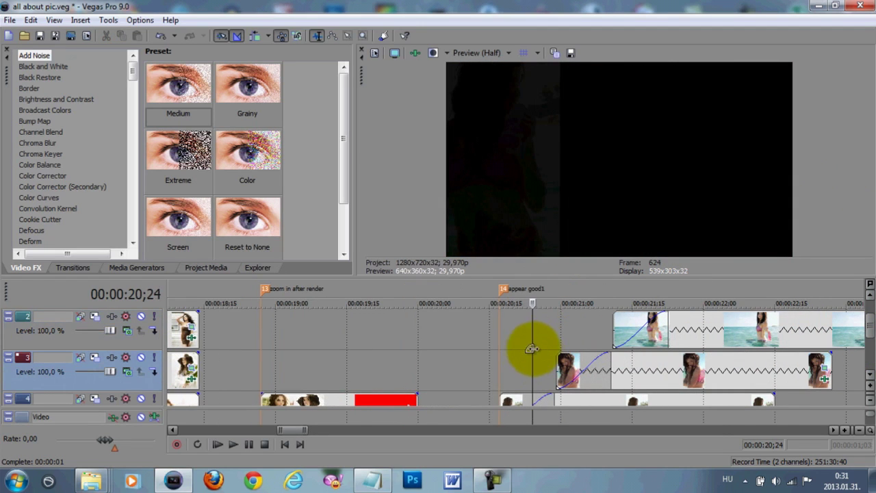
click(532, 351)
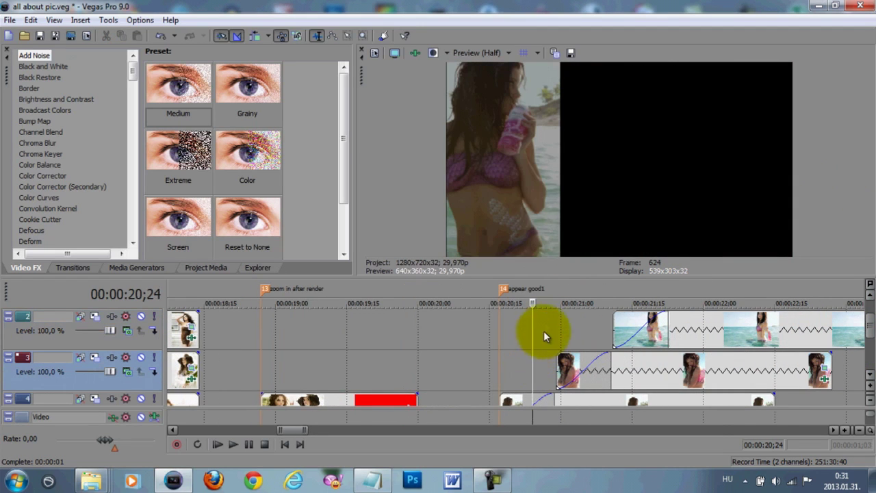
click(600, 329)
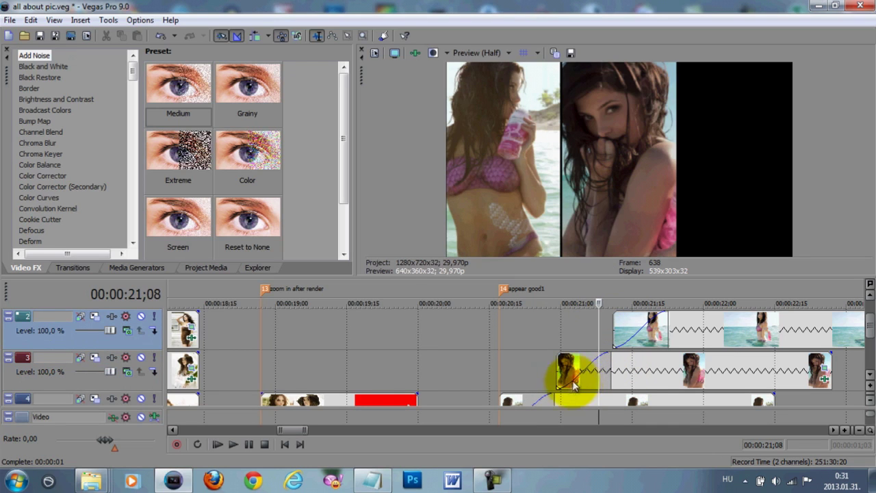
mouse_move(556, 403)
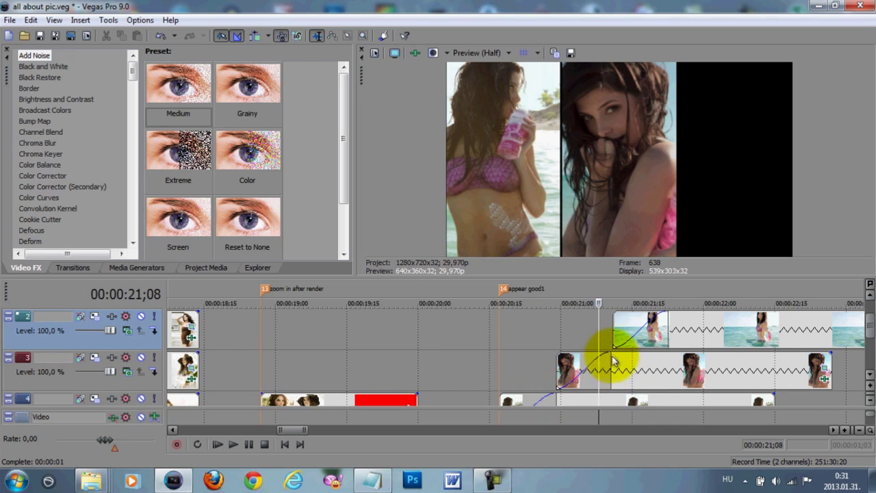
click(651, 363)
click(723, 337)
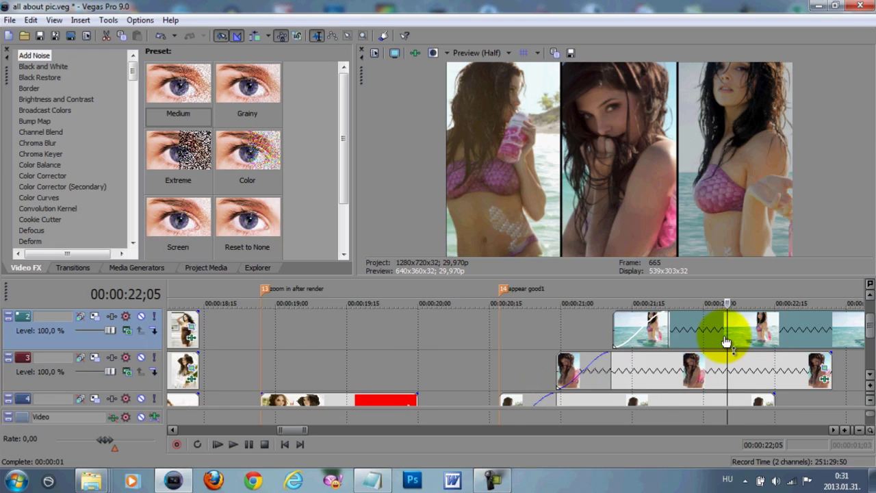
Play the appear good2 example from 00:00:23;27 and preview its picture fade-ins at 00:00:24;16
scroll(723, 336, down, 3)
click(631, 327)
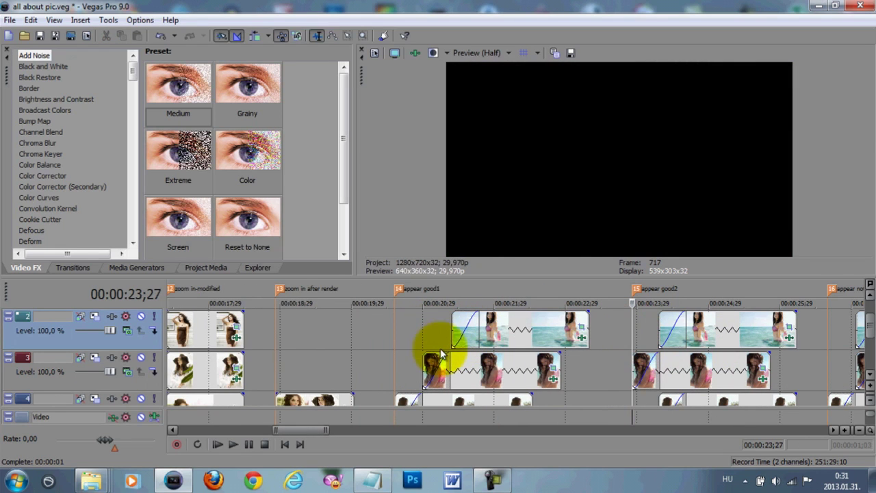
scroll(664, 367, up, 3)
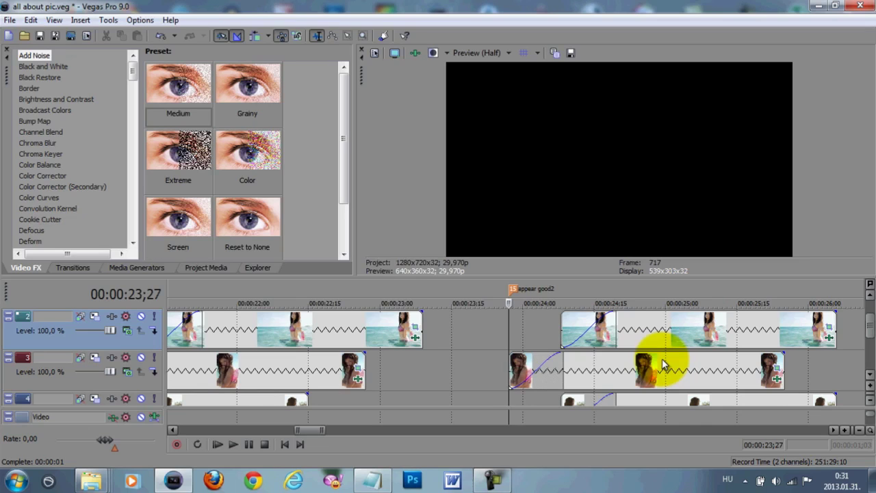
key(space)
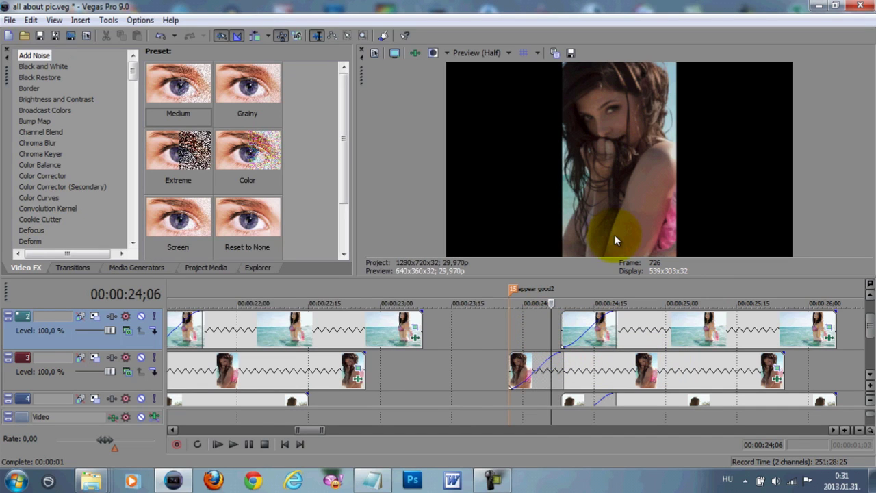
click(592, 326)
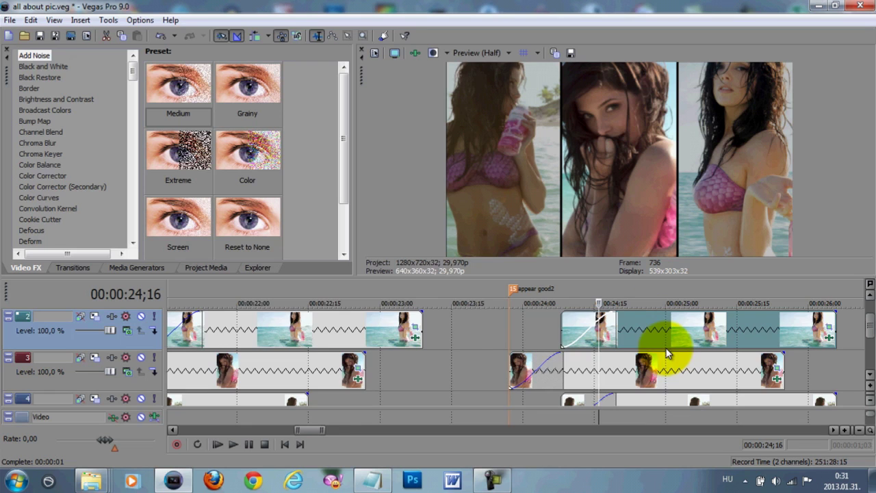
Check the picture fade-ins of the appear notsogood example at 00:00:26;26 and 00:00:27;08
key(ctrl+Right)
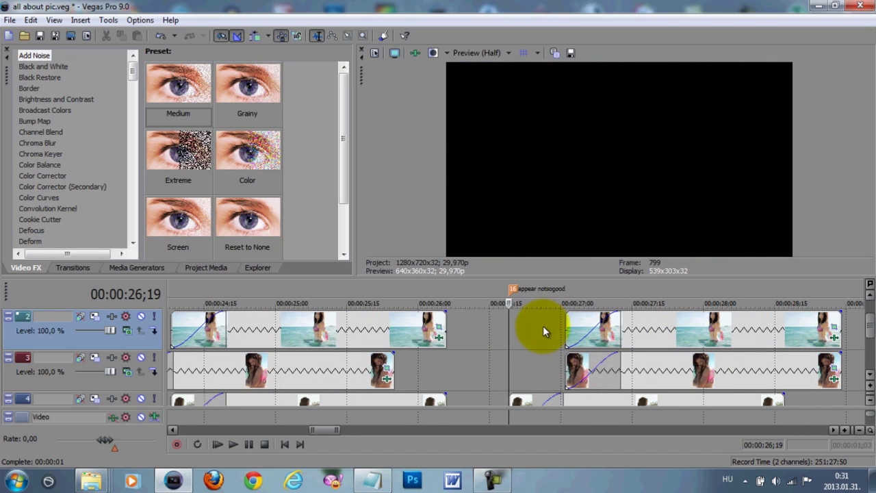
click(543, 326)
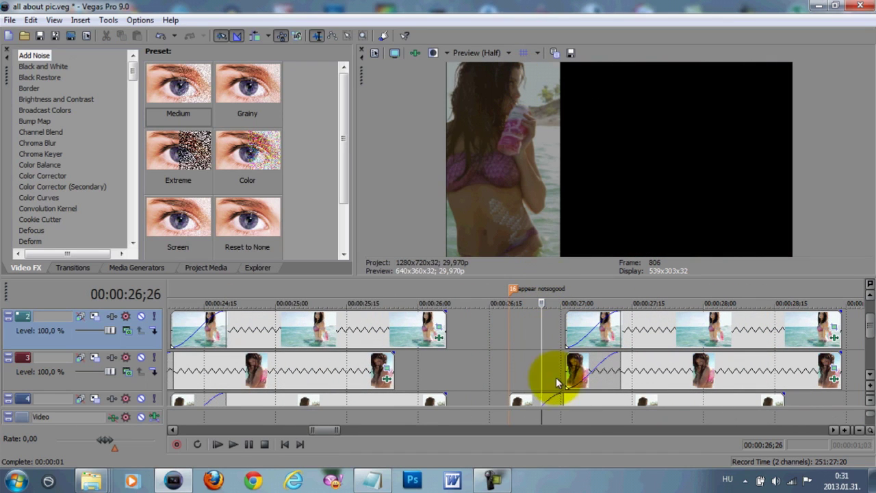
click(599, 402)
click(652, 75)
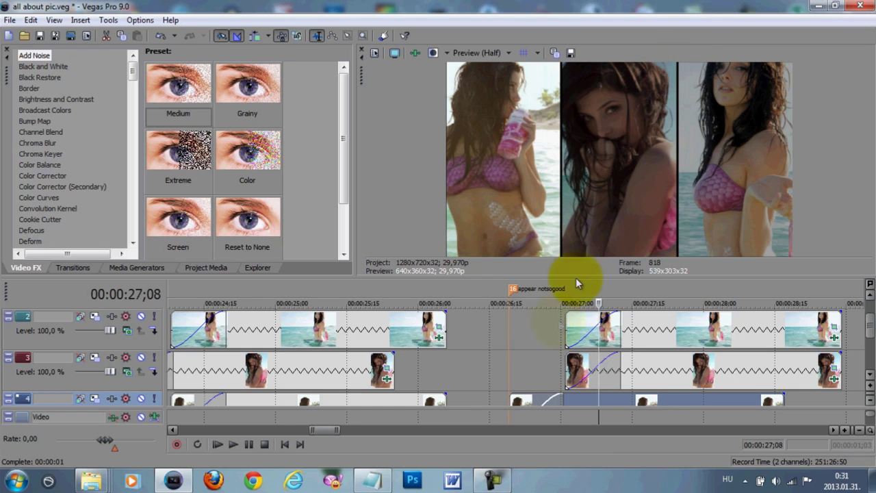
Go to the begin trans good example and preview its opening transition at 00:00:29;23
scroll(646, 322, down, 4)
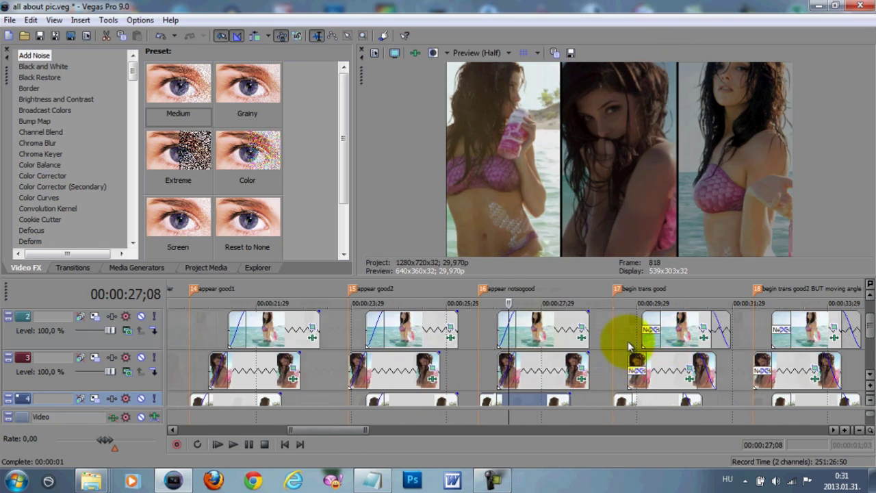
click(629, 346)
scroll(589, 352, up, 3)
click(551, 327)
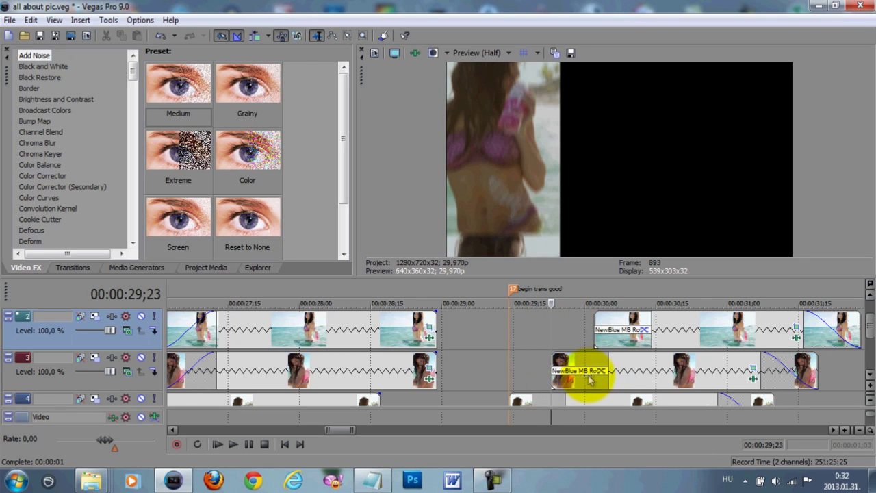
scroll(575, 375, down, 1)
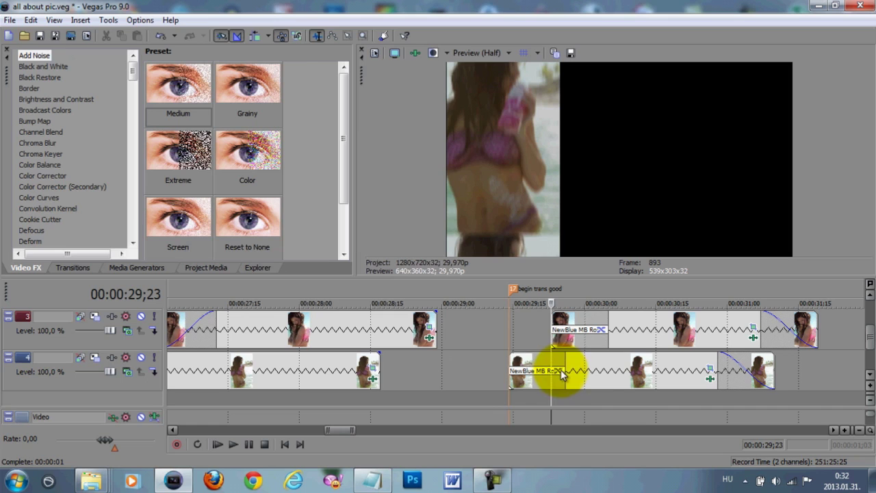
Step frame by frame through the first picture's NewBlue MB Roll transition in begin trans good, up to 00:00:29;26
click(505, 330)
key(Right)
key(Right)
key(Right)
key(Right)
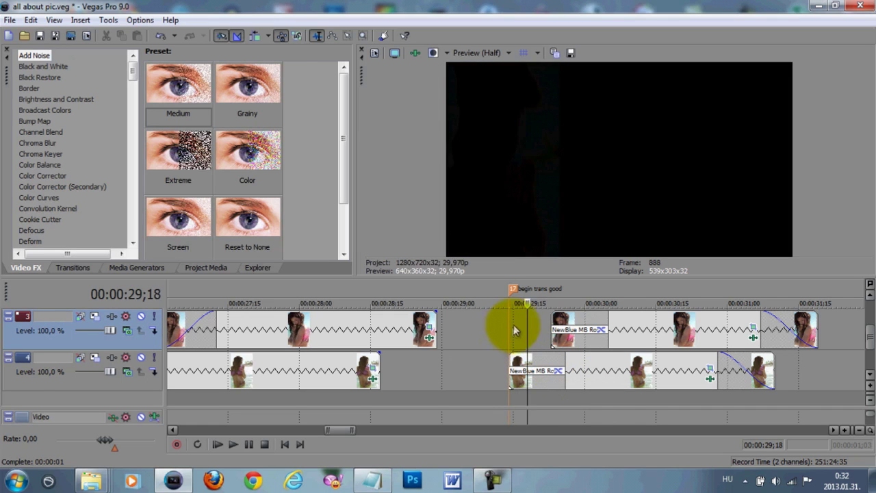
key(Right)
key(Right)
key(Right)
key(Right)
key(Right)
key(Right)
key(Right)
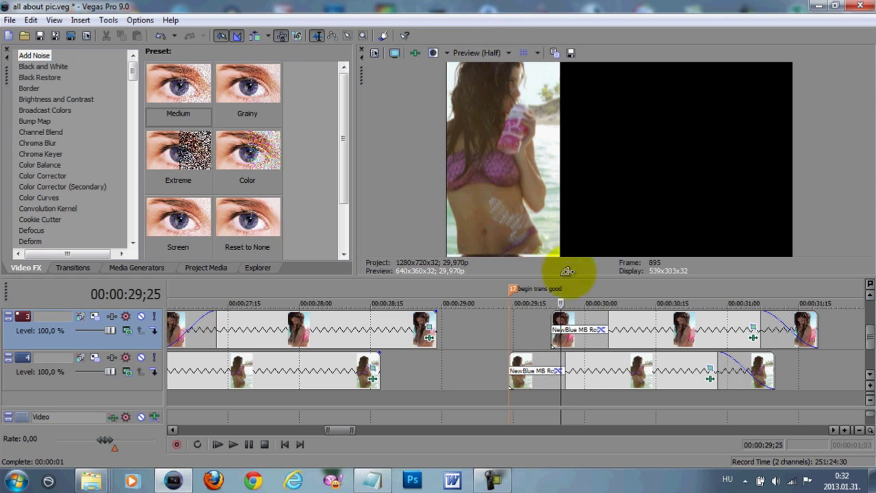
key(Right)
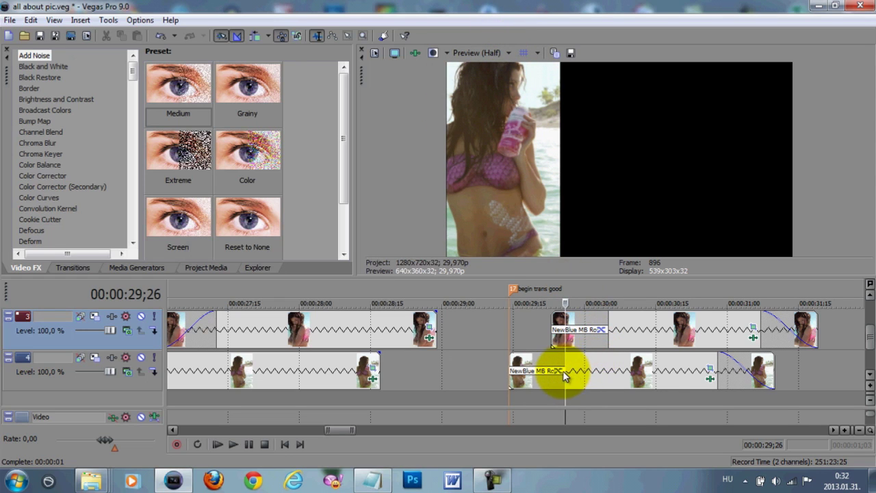
Play the begin trans good example from its start and check where the second picture's transition begins
key(Return)
key(Return)
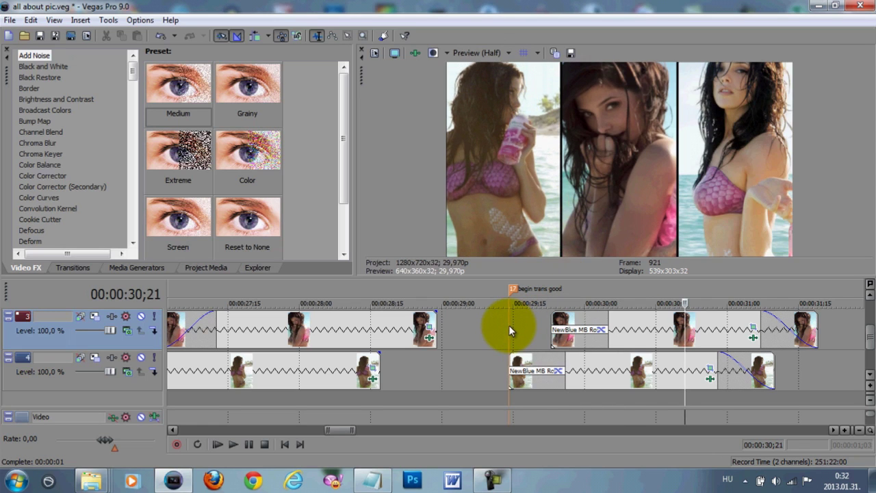
click(509, 327)
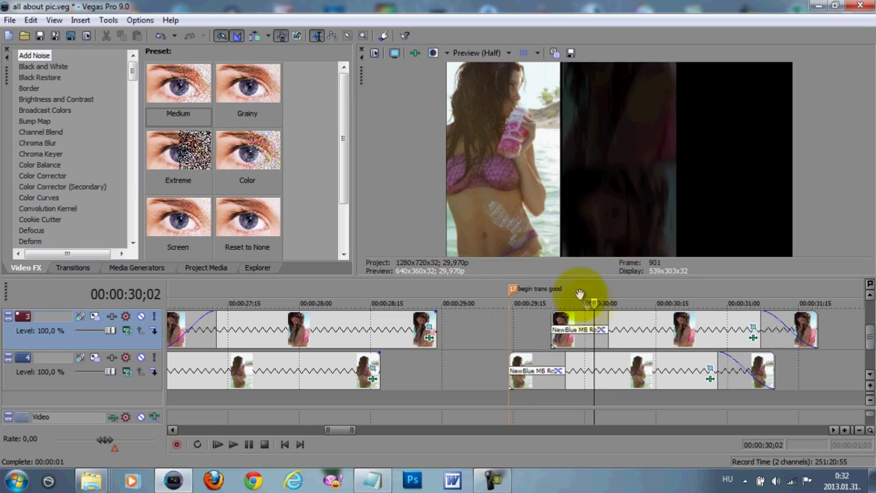
click(553, 329)
click(552, 321)
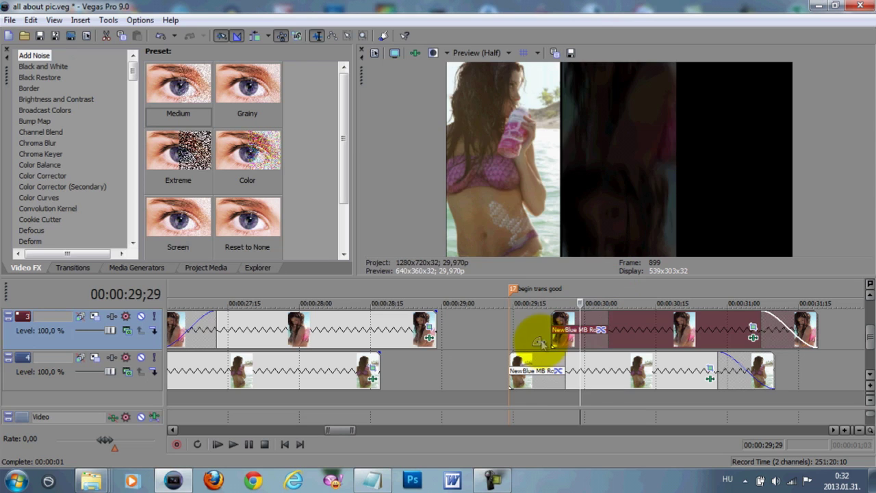
Preview the first picture's roll at 00:00:29;21 and examine the rate in its NewBlue MB Roll transition settings
click(542, 373)
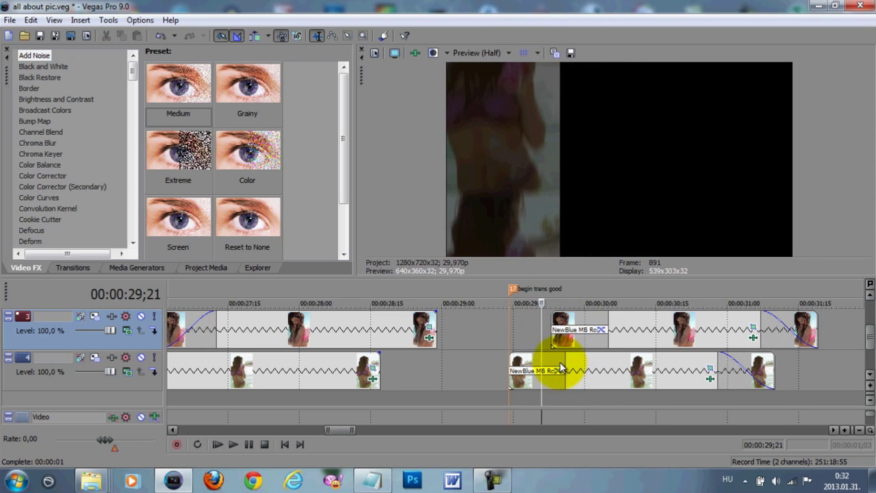
click(559, 373)
click(489, 305)
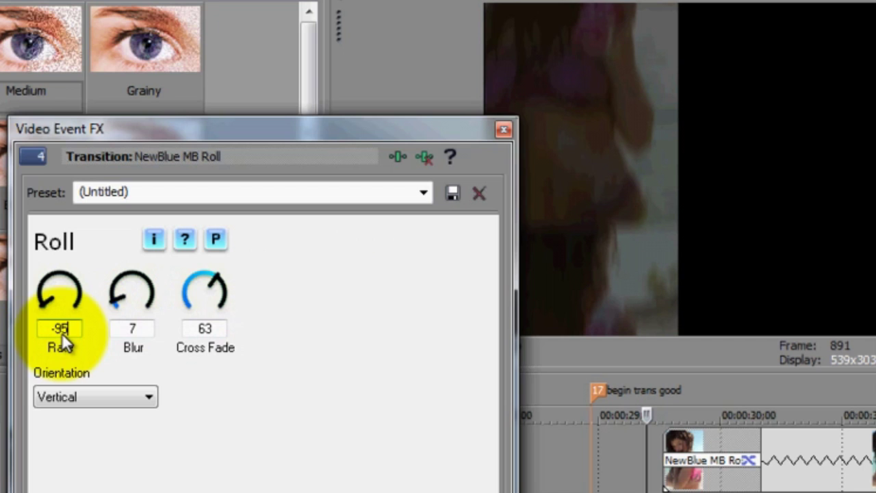
click(503, 128)
Preview the second picture's roll at 00:00:30;02 and examine the rate in its NewBlue MB Roll transition settings
click(736, 473)
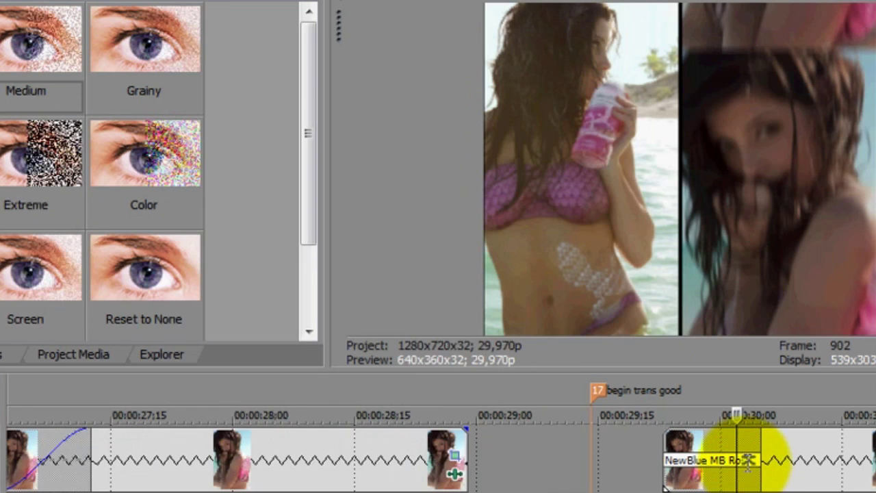
click(748, 459)
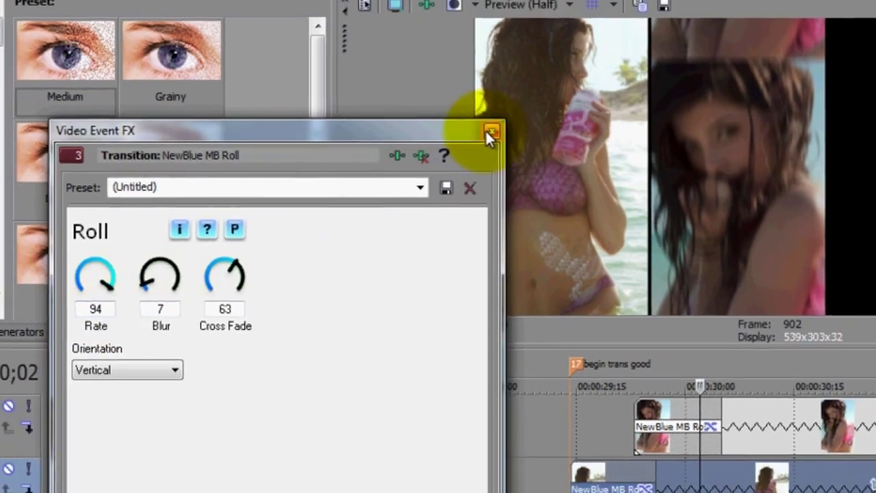
click(504, 129)
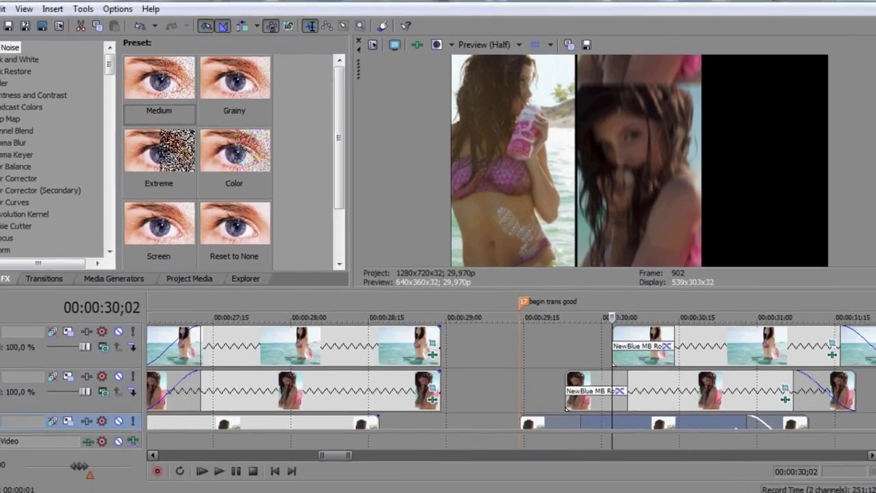
Preview the begin trans good2 BUT moving angle notsogood example at 00:00:33;14 and play it from its start
click(565, 397)
click(521, 328)
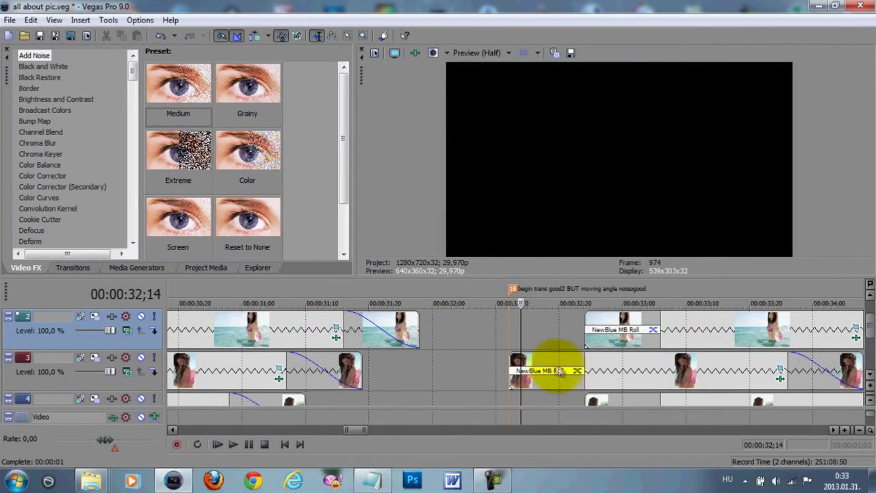
click(510, 334)
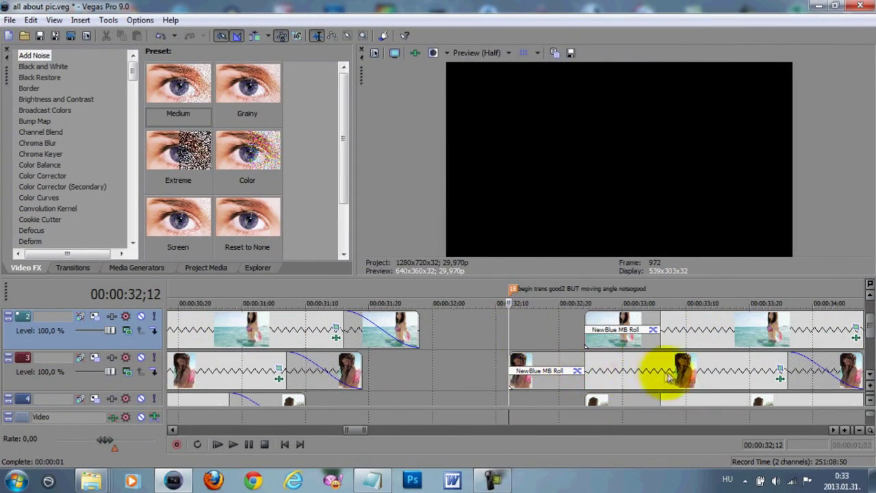
click(711, 379)
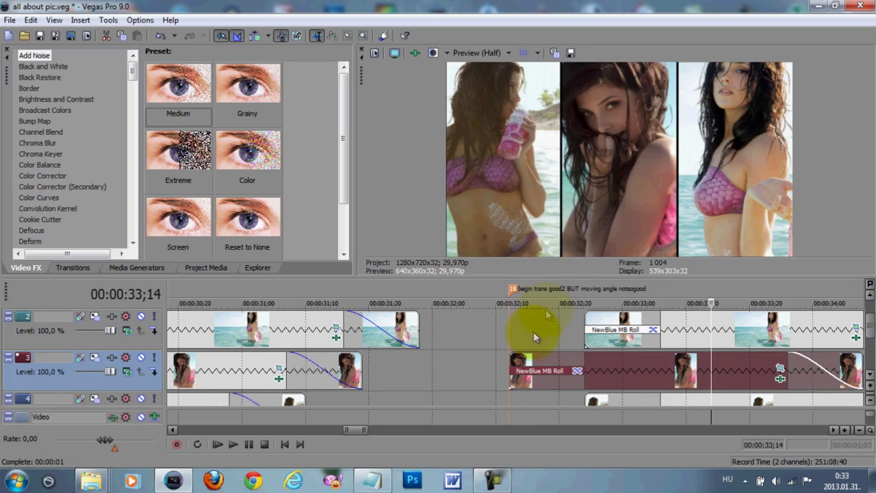
click(502, 323)
key(space)
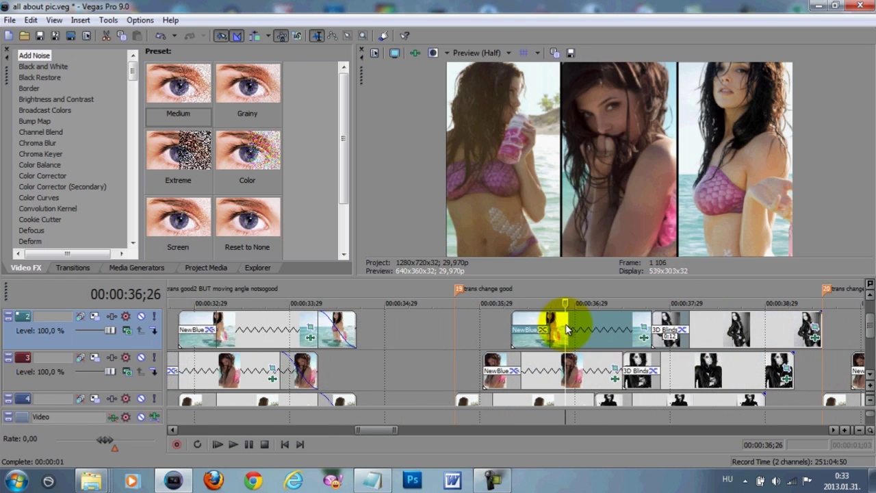
Preview the trans change good example at 00:00:38;09 and its first picture change at 00:00:37;10
click(702, 325)
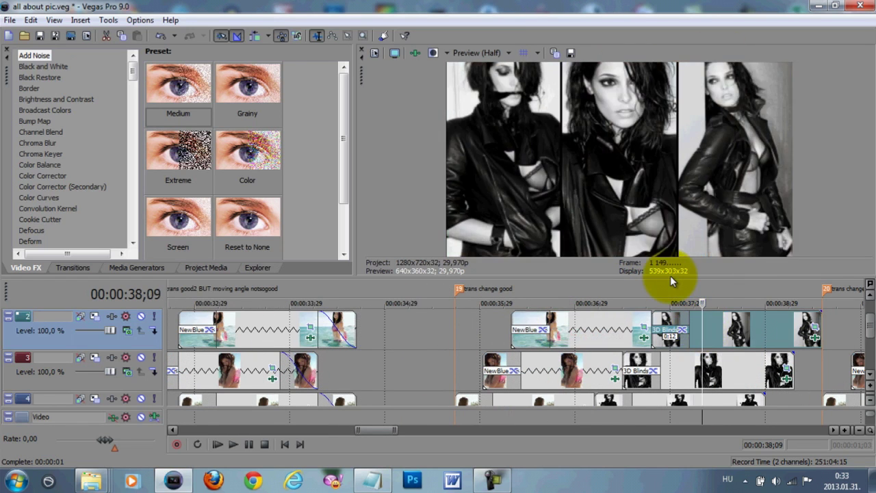
click(609, 342)
scroll(603, 328, up, 2)
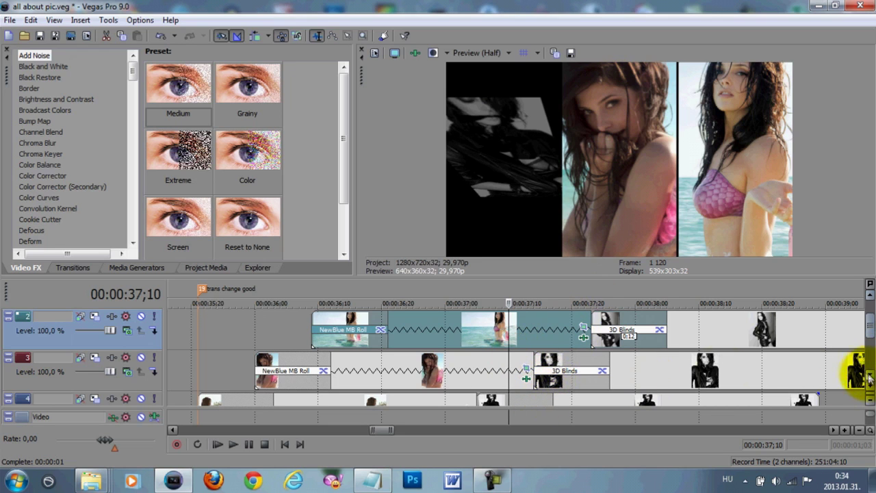
Examine the direction in the 3D Blinds transition settings of the first picture in trans change good, on track 4
scroll(558, 373, down, 1)
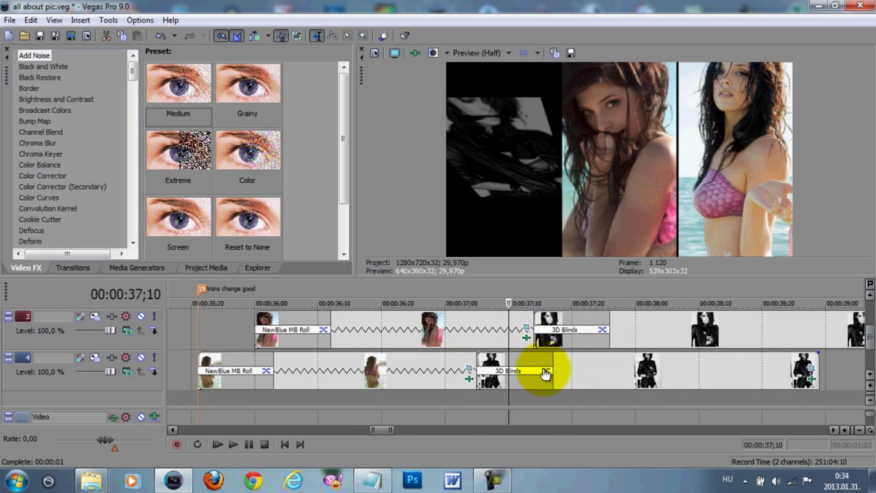
click(545, 371)
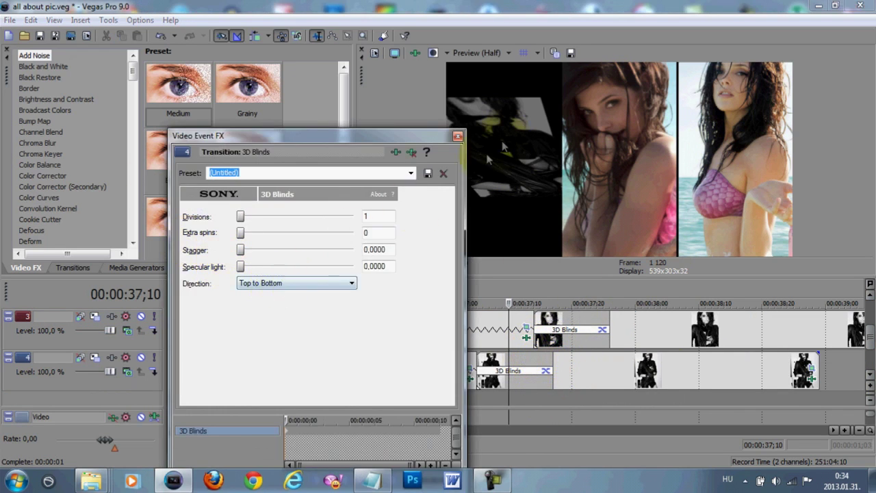
click(457, 136)
Preview the second picture's change at 00:00:37;20 and examine the direction in its 3D Blinds settings on track 3
click(572, 372)
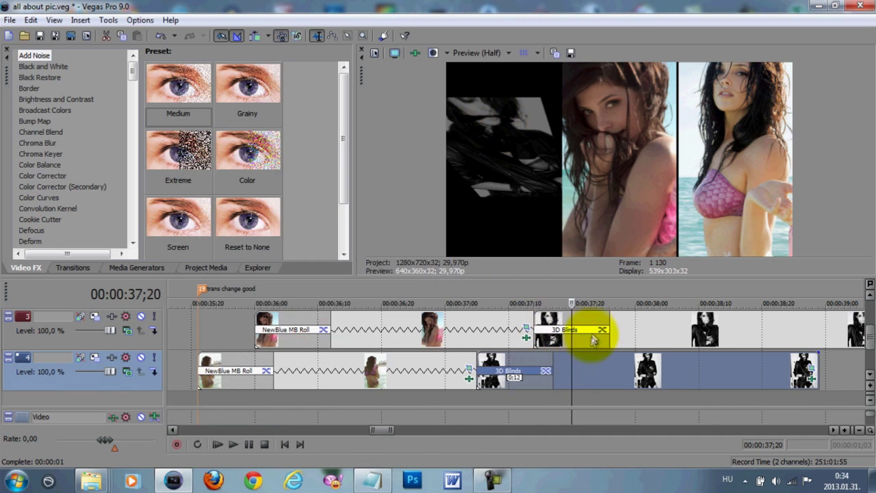
click(601, 332)
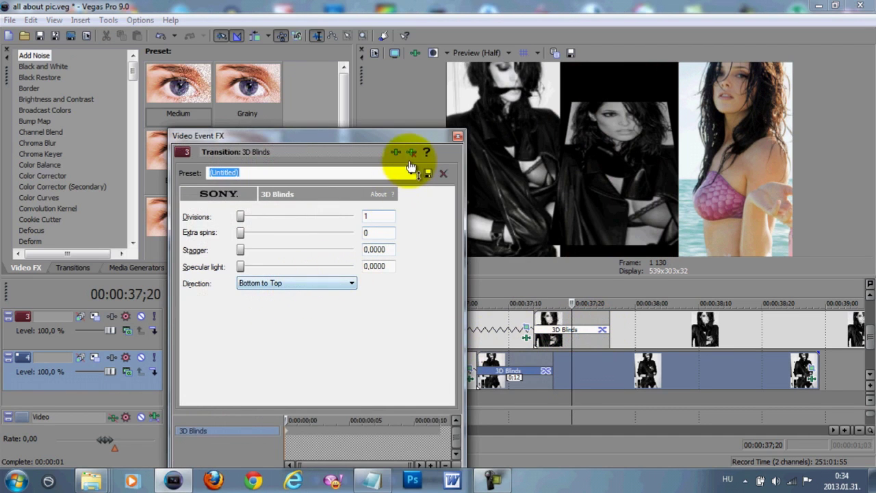
click(457, 136)
Compare the picture change in trans change good at 00:00:37;10 with the one in trans change notsogood at 00:00:41;08
scroll(725, 320, down, 2)
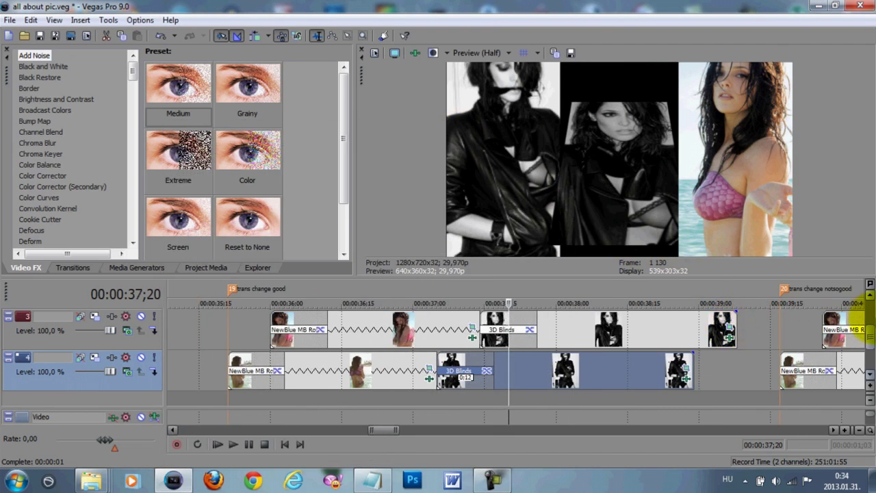
scroll(864, 330, up, 1)
click(460, 319)
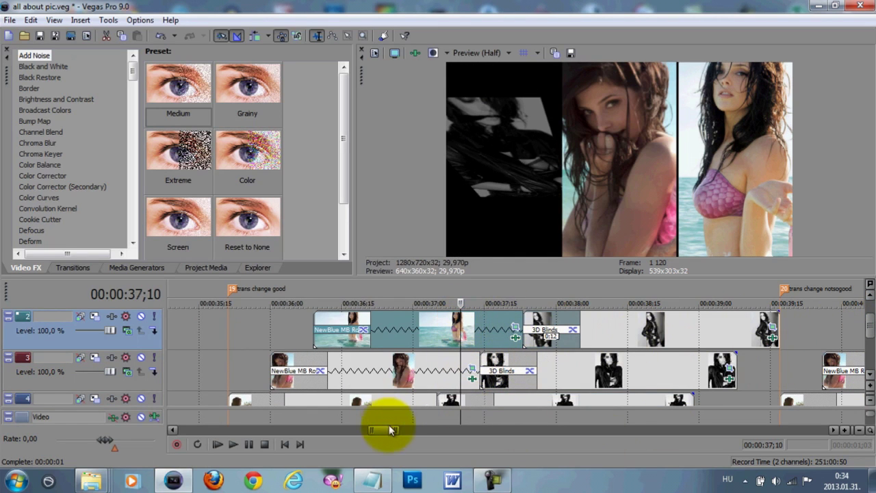
drag(389, 429, 413, 429)
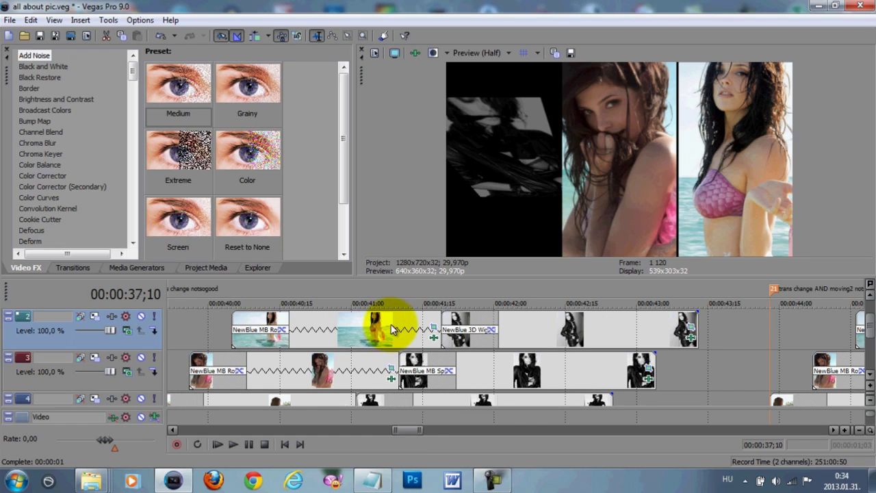
click(390, 329)
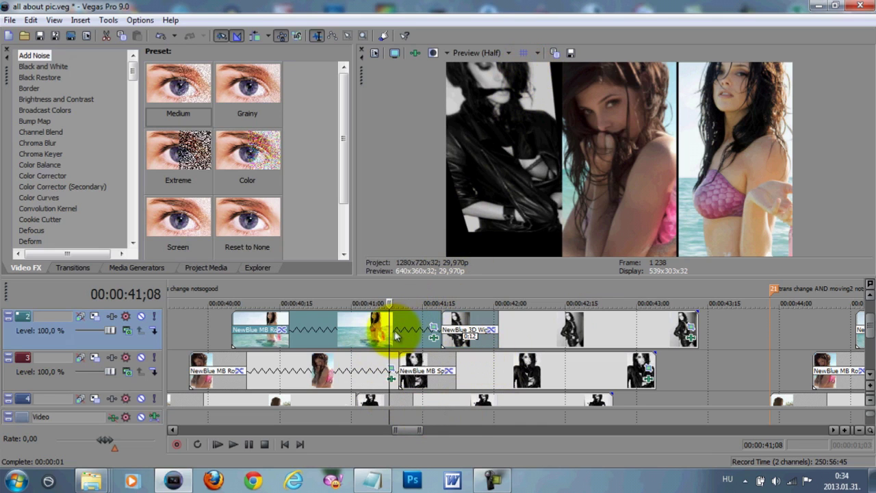
Preview the remaining picture changes in trans change notsogood at 00:00:41;16 and 00:00:41;28
click(384, 329)
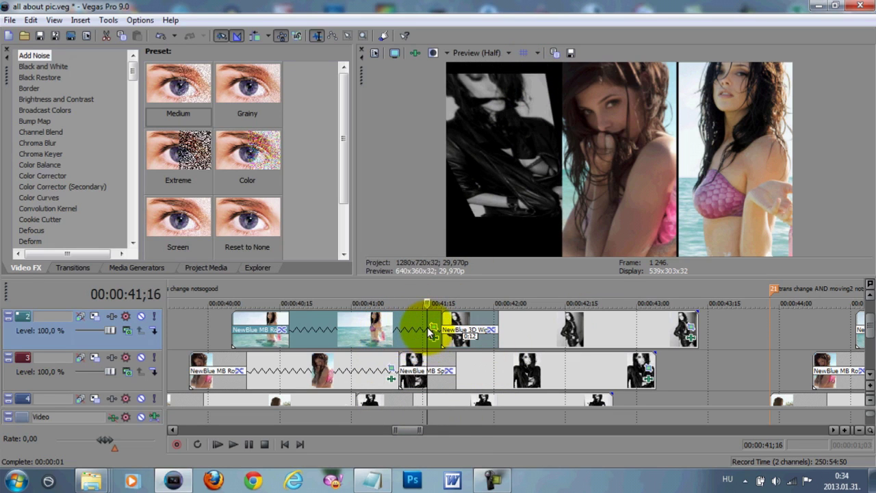
click(482, 324)
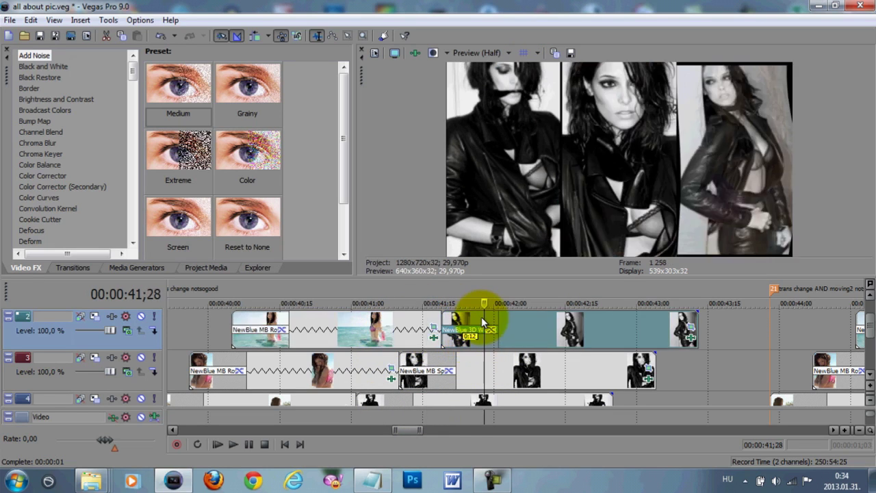
Play the trans change good and trans change notsogood examples one after the other to compare their picture changes
scroll(451, 407, down, 3)
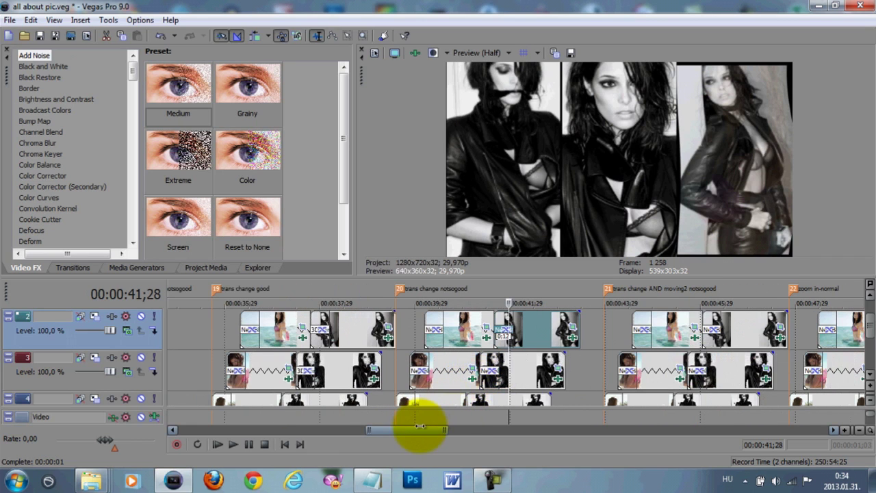
drag(211, 357, 392, 377)
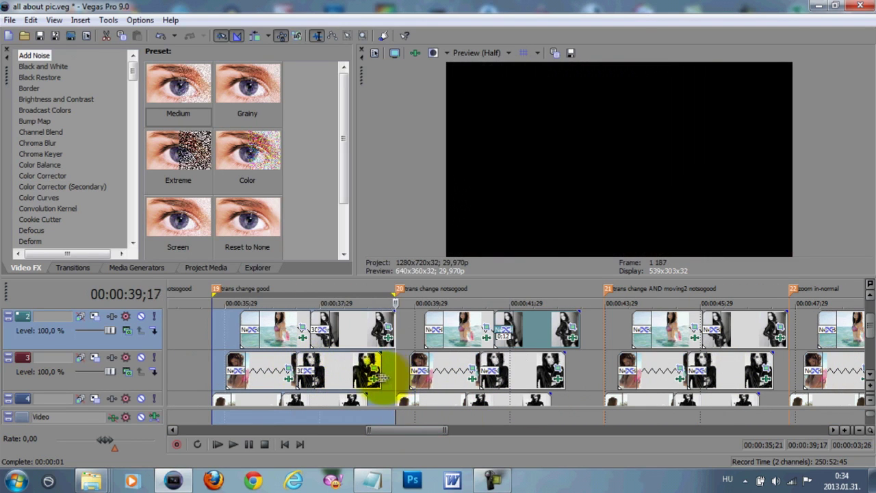
key(space)
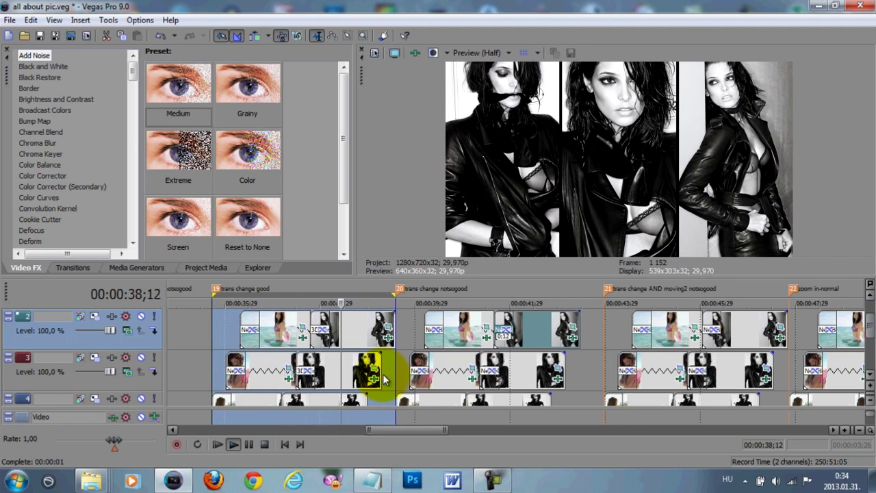
click(407, 327)
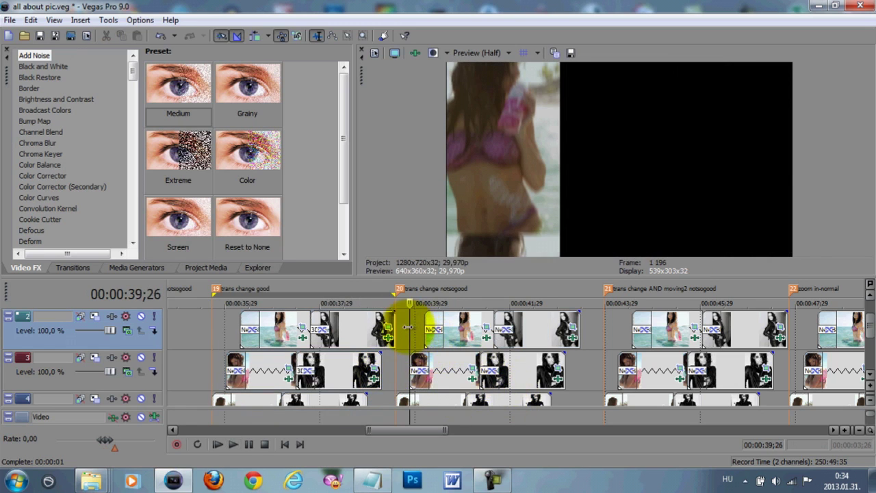
drag(408, 328, 394, 328)
drag(398, 367, 579, 396)
key(space)
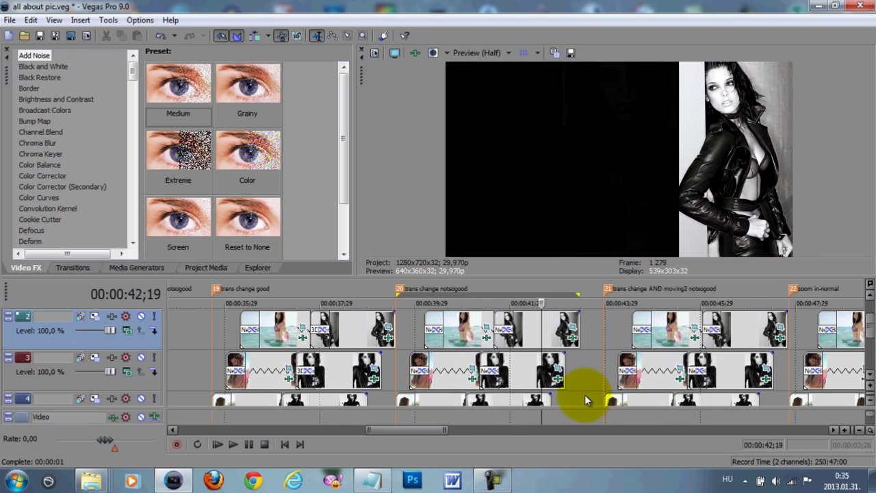
click(514, 330)
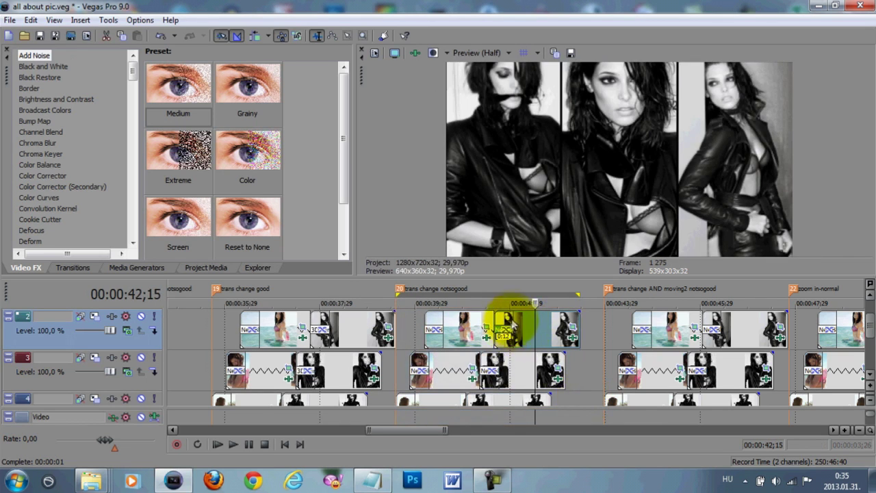
Preview the trans change AND moving2 notsogood example from 00:00:44;10 to 00:00:47;05, examining how the pictures move and change
click(605, 317)
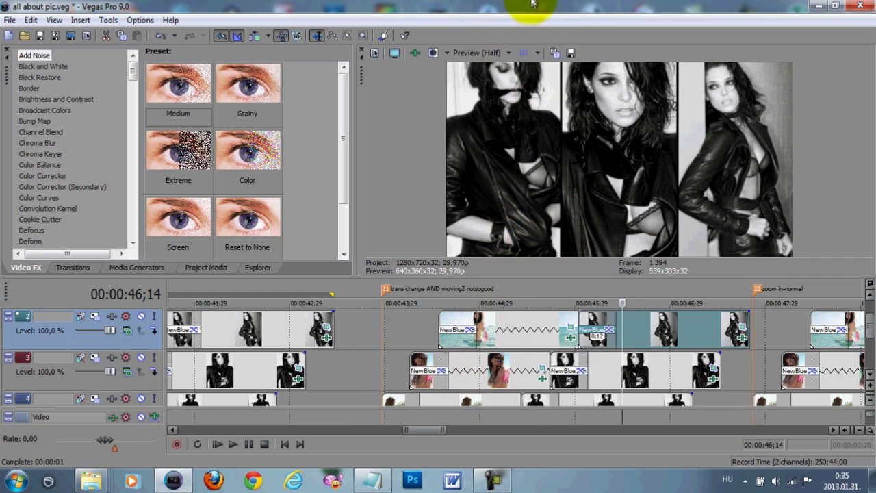
click(419, 399)
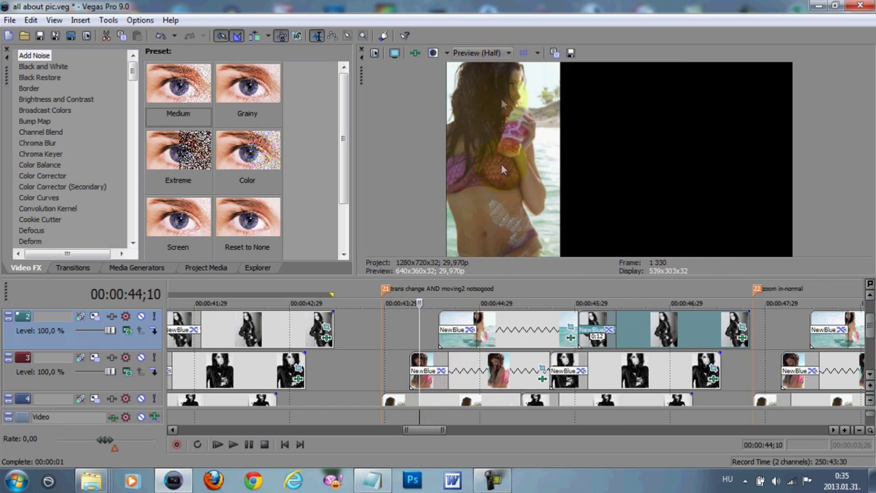
key(space)
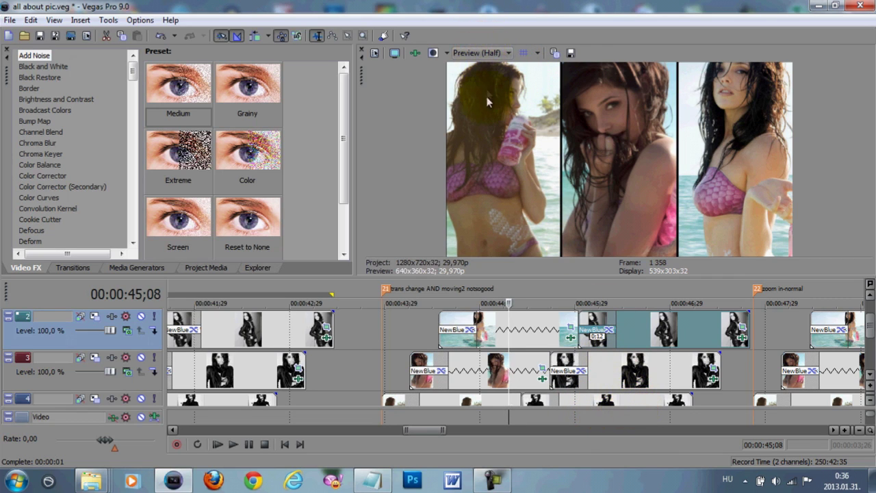
click(606, 404)
click(512, 373)
click(593, 399)
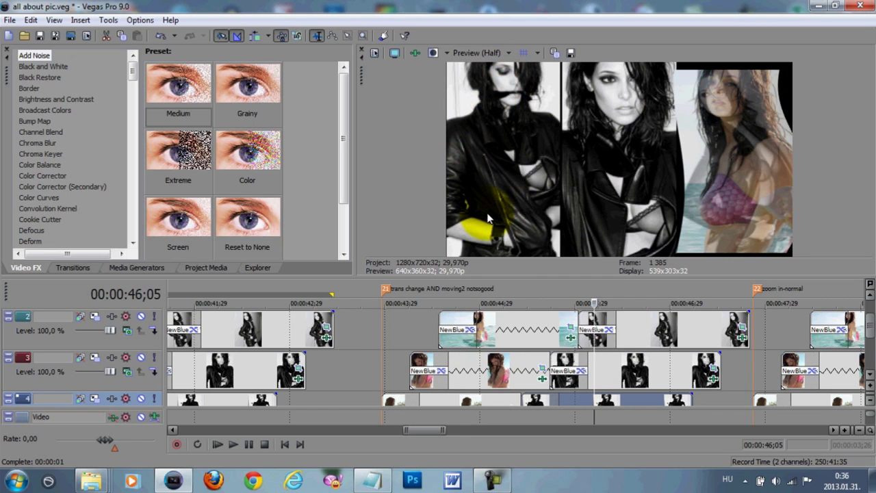
click(486, 383)
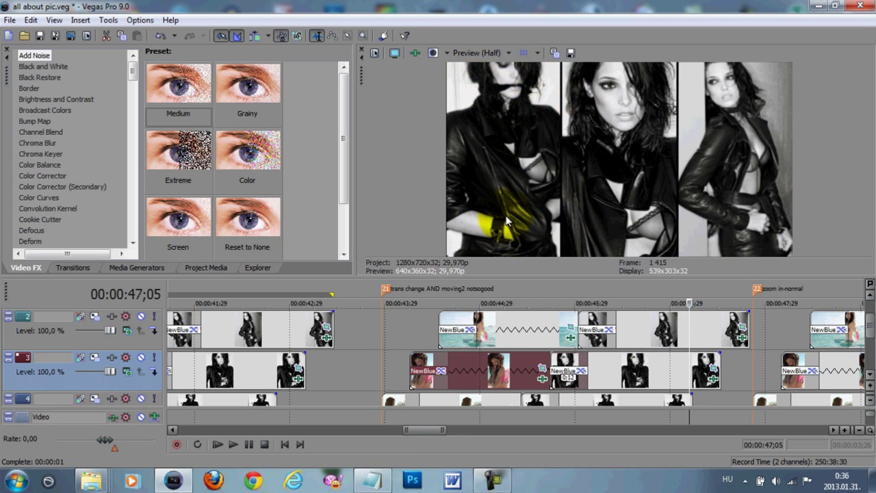
Delete the end pan/crop keyframe of the track 4 picture in zoom in-normal and slightly tighten its crop at 00:00:01;26
drag(418, 428, 440, 429)
click(478, 332)
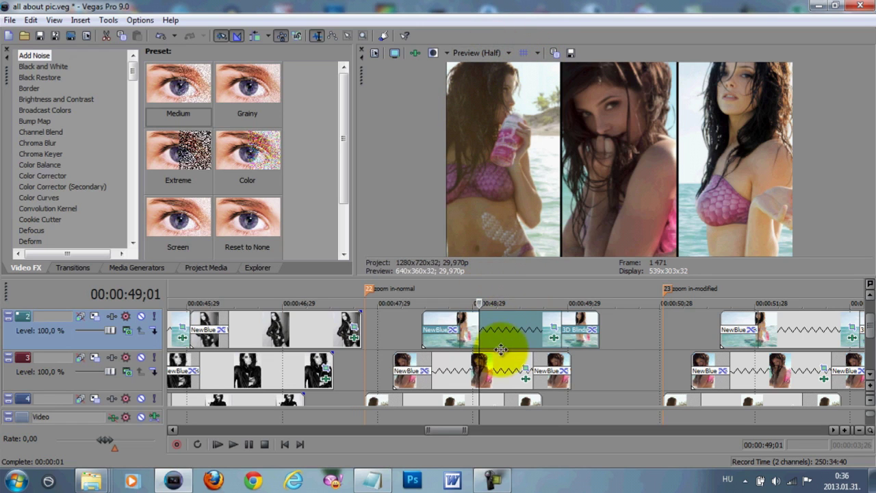
click(867, 363)
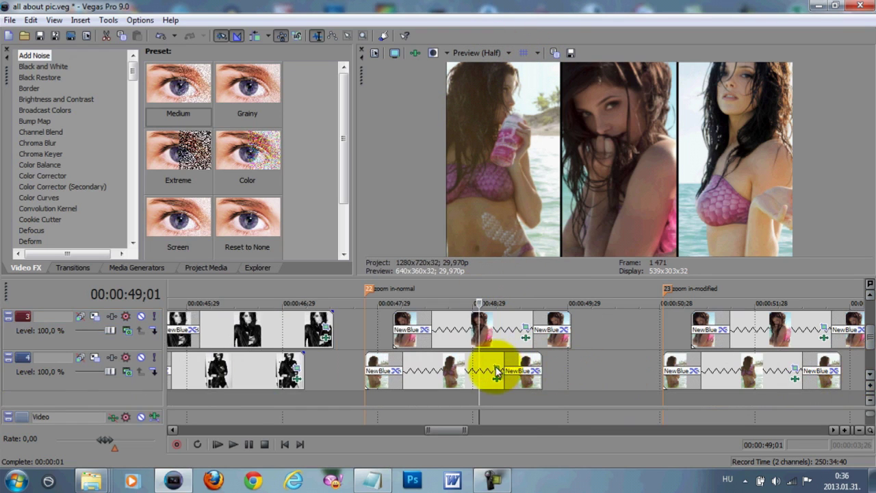
click(497, 370)
right_click(547, 428)
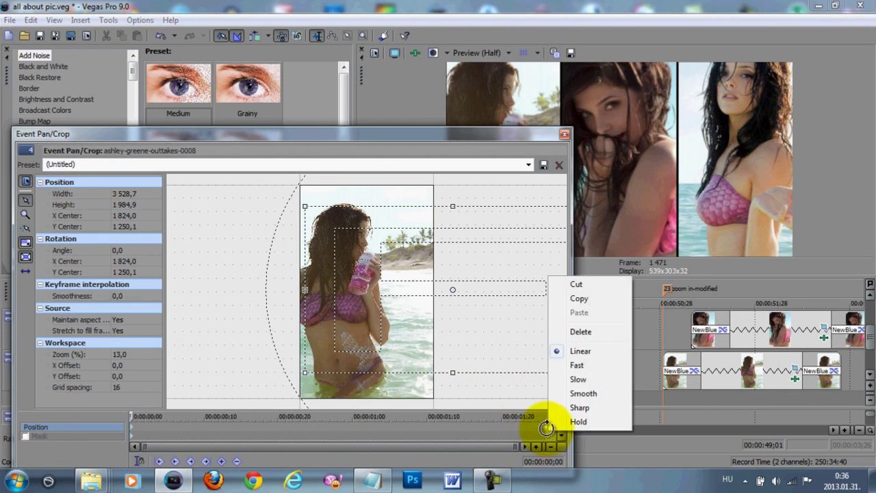
click(588, 332)
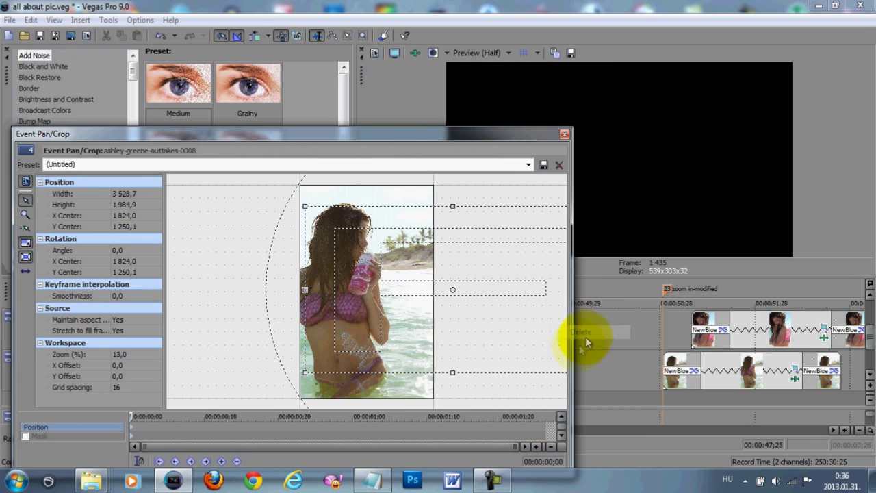
click(547, 428)
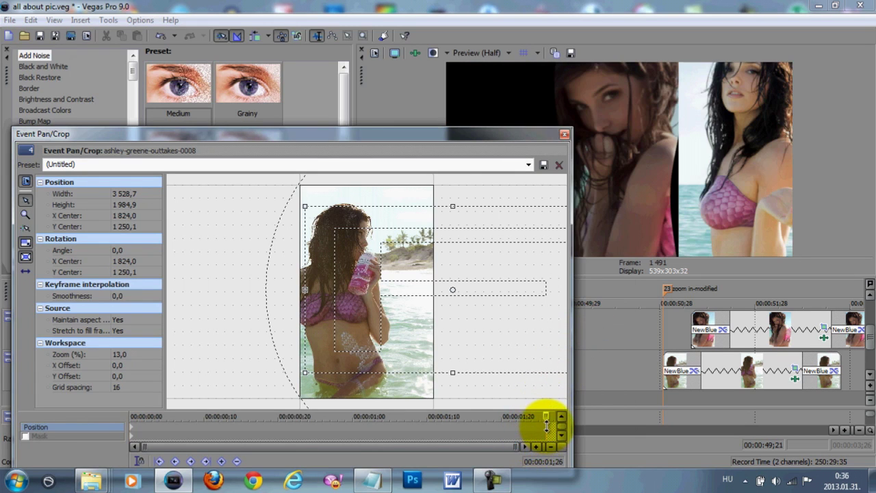
drag(384, 373, 387, 366)
click(564, 134)
Select the time range of the zoom in-normal example and play it to preview the zoom
drag(358, 327, 554, 358)
key(space)
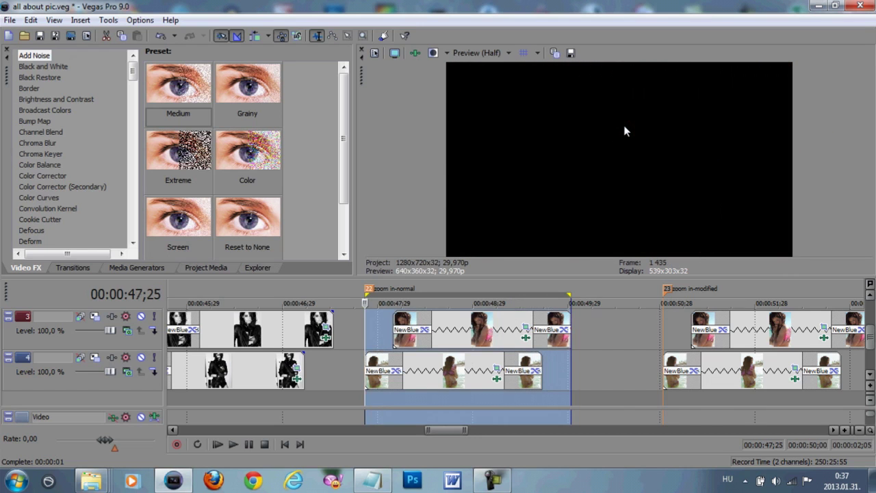
key(space)
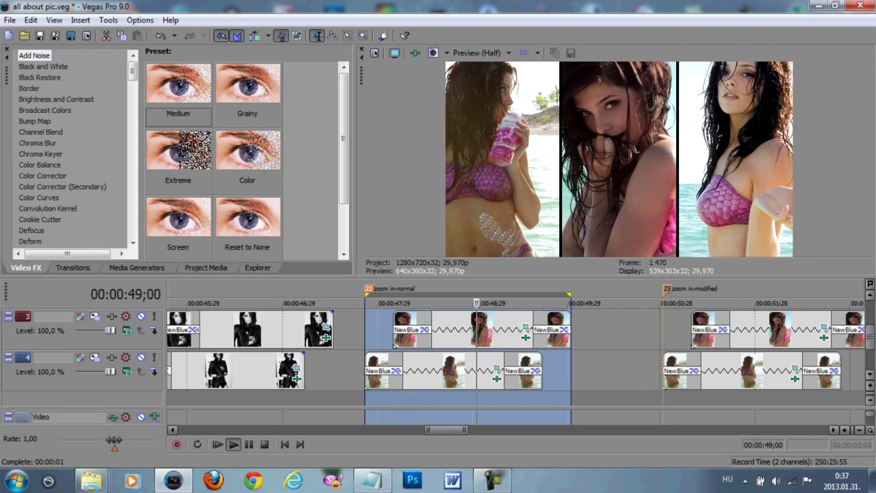
Reduce the pan/crop frame of the track 4 picture in zoom in-modified to about 3229.0 by 1816.3 at 00:00:01;26
click(742, 328)
scroll(743, 328, up, 3)
click(620, 372)
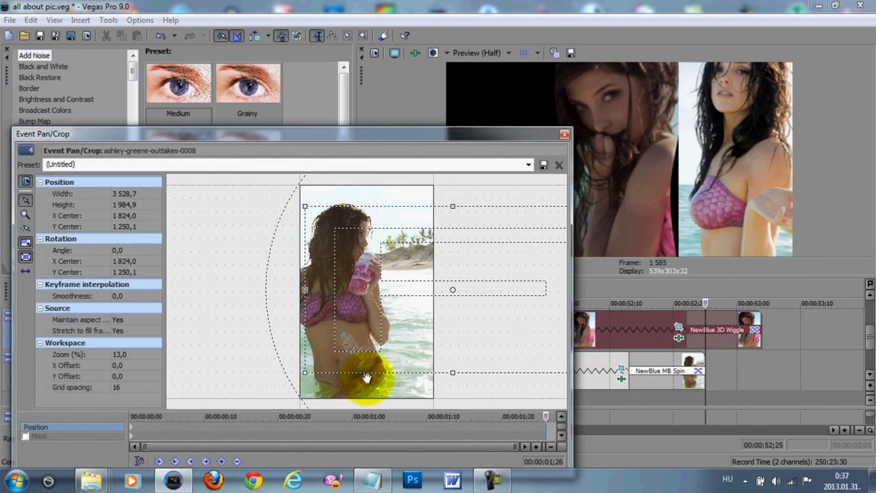
drag(368, 381, 382, 349)
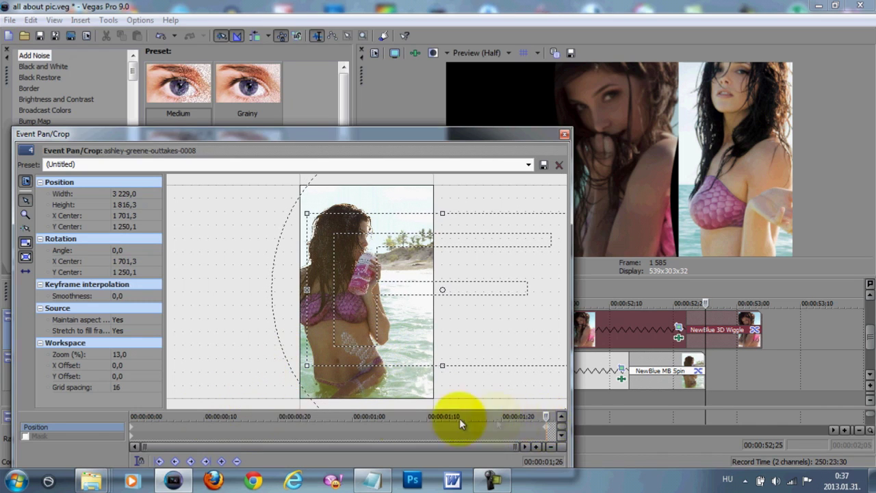
drag(497, 424, 173, 423)
click(565, 134)
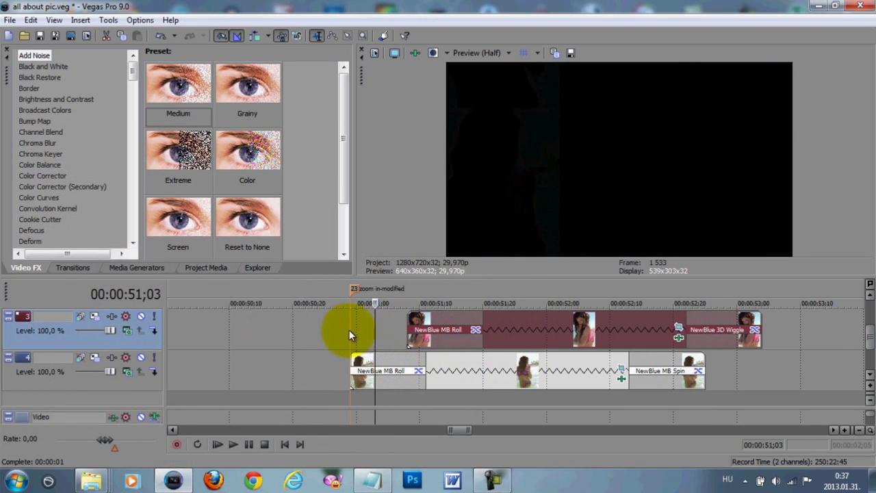
Select and play the zoom in-modified range, and examine the pictures at 00:00:52;09
drag(348, 329, 764, 378)
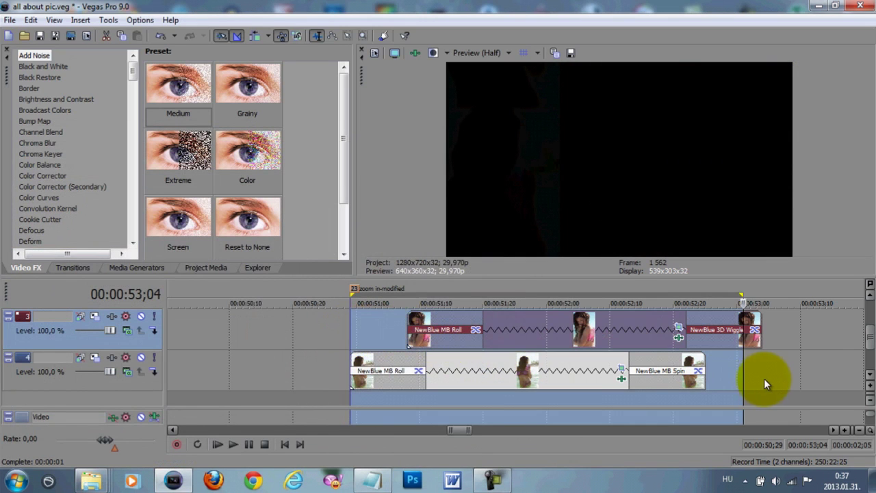
key(space)
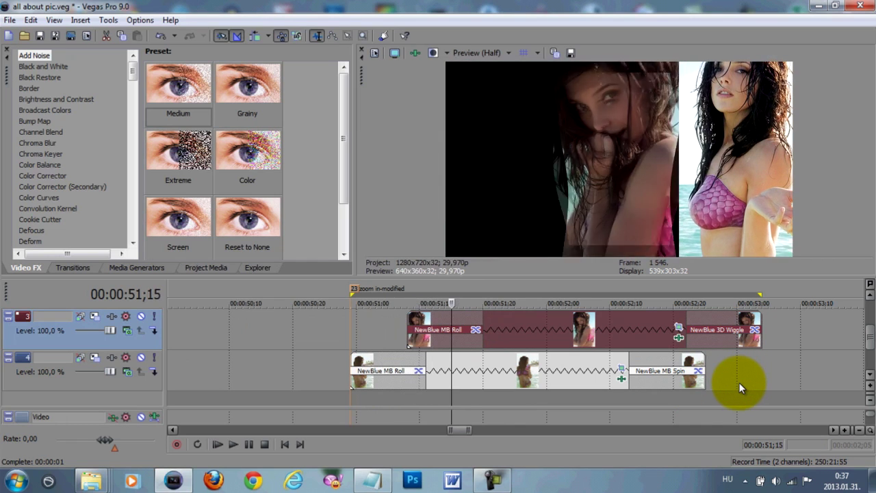
key(space)
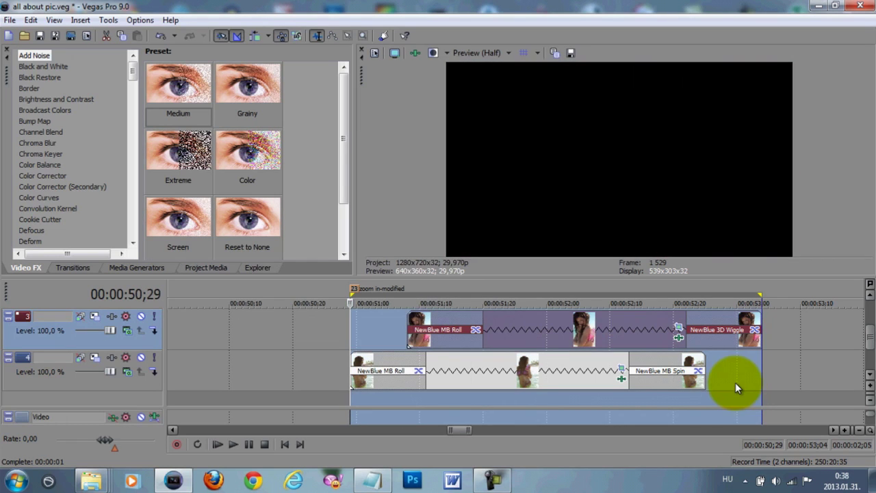
click(605, 323)
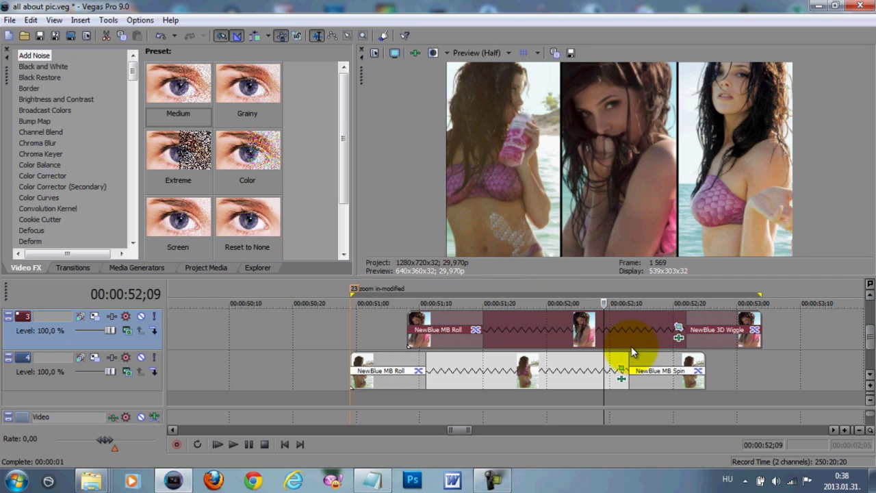
click(611, 332)
Compare the zoom in-normal example at 00:00:49;03 with zoom in-modified at 00:00:52;14 and 00:00:52;09
scroll(449, 333, down, 3)
click(277, 315)
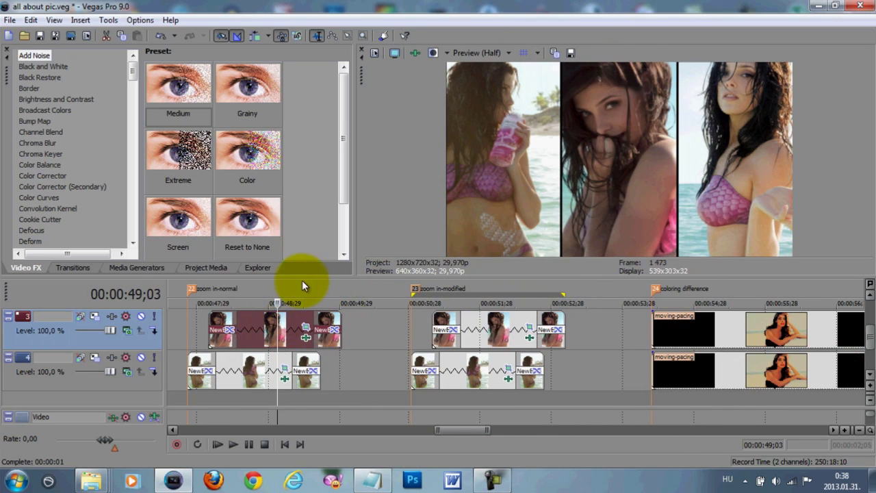
click(518, 331)
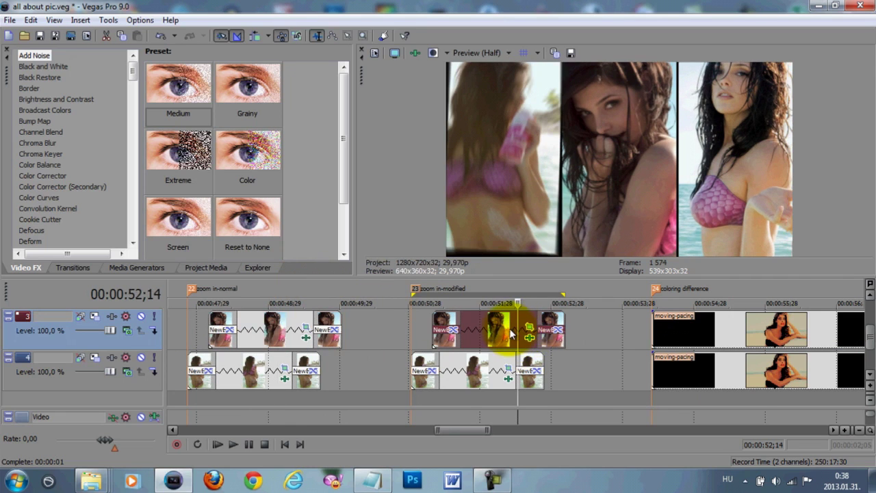
click(506, 325)
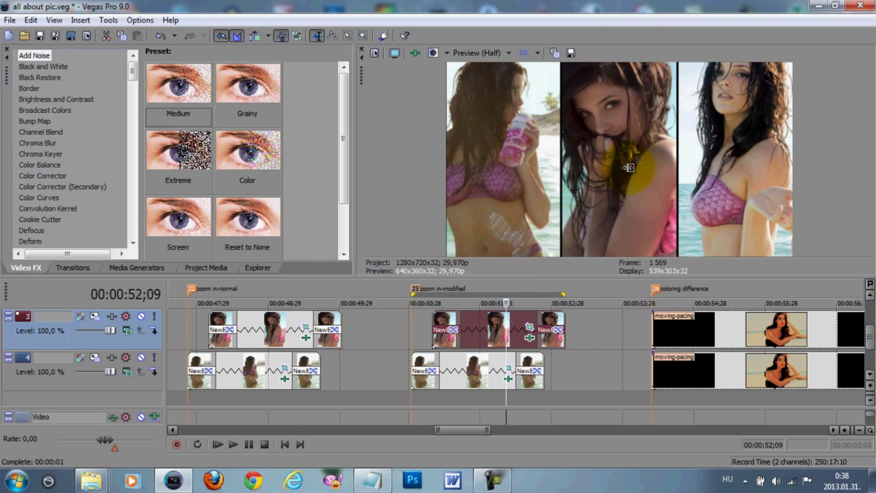
Examine the coloring difference example at 00:00:54;16, 00:00:55;26, 00:00:57;03 and 00:00:57;12 to compare the two side-by-side versions
click(653, 332)
scroll(650, 329, up, 2)
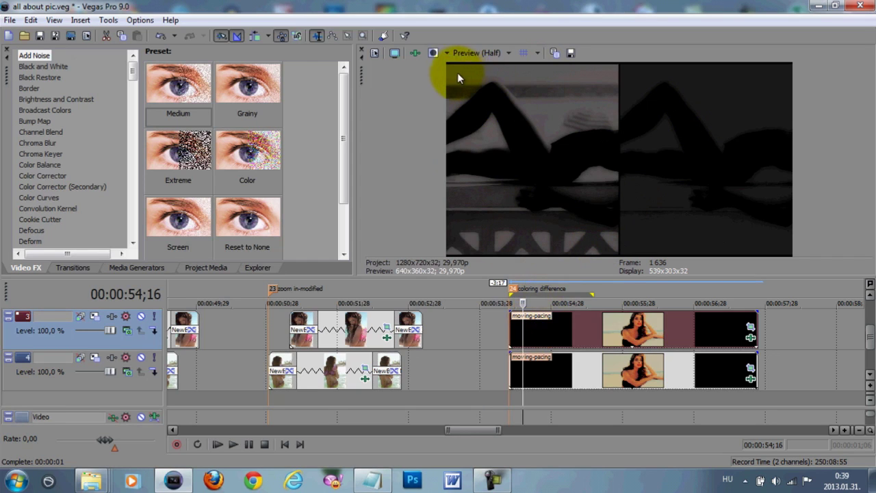
click(512, 328)
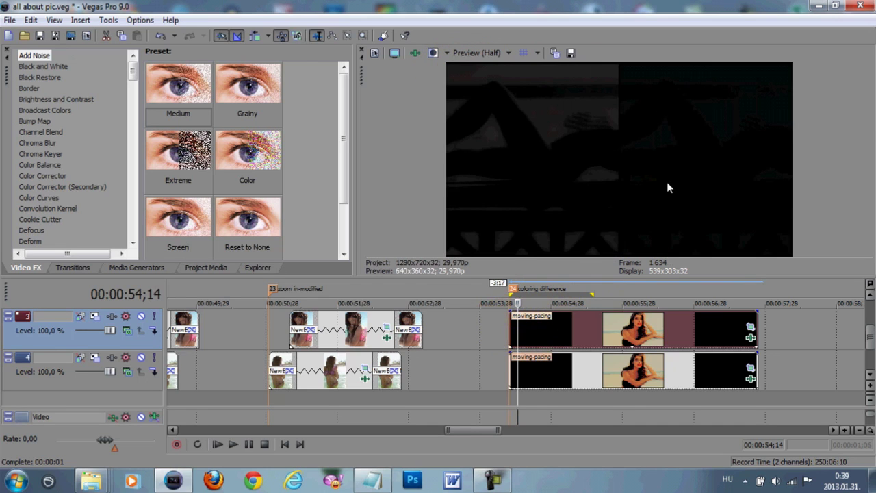
key(space)
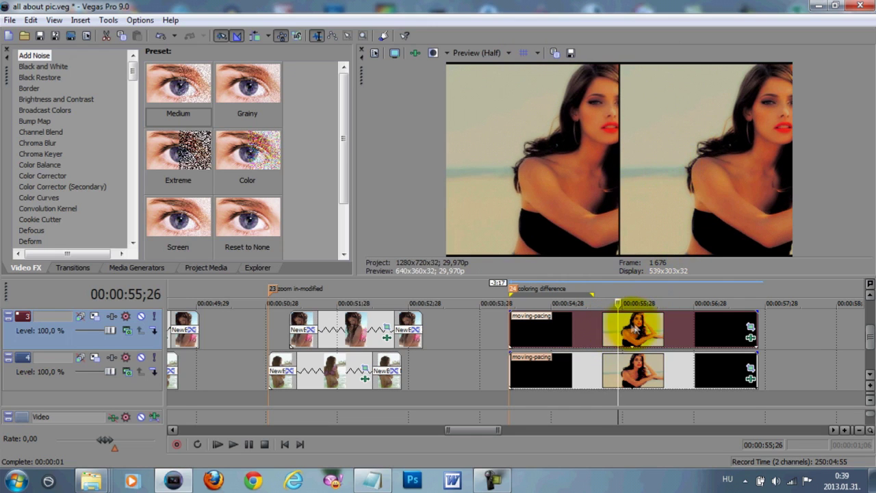
click(723, 316)
click(704, 324)
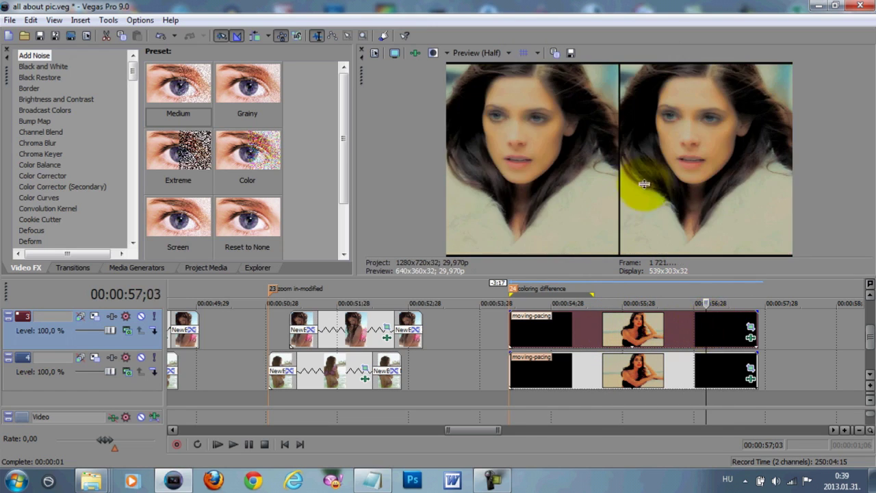
click(728, 311)
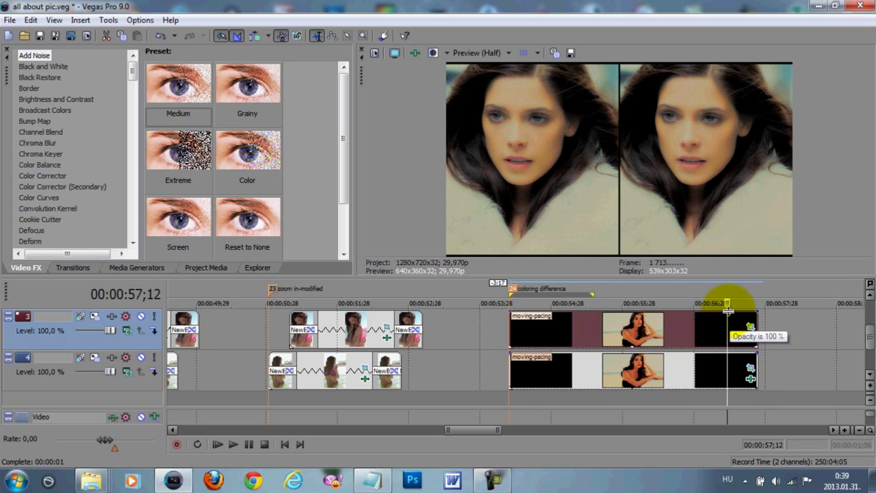
Enlarge the video preview and compare the two coloring difference versions frame by frame from 00:00:57;14 to 00:00:57;17
key(Right)
key(Right)
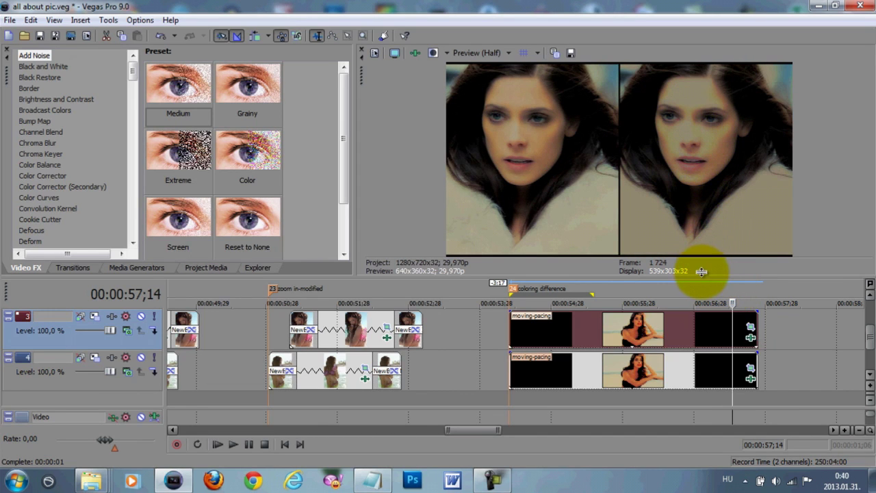
drag(699, 277, 686, 342)
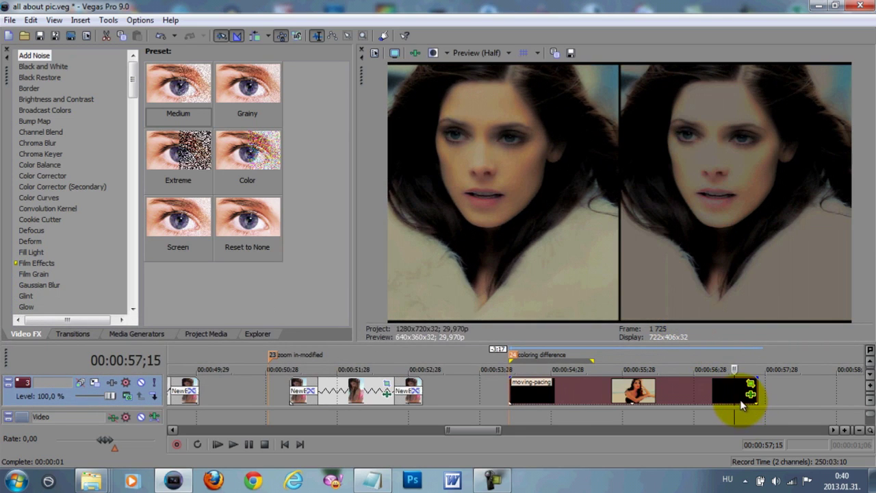
click(737, 404)
key(Right)
key(Right)
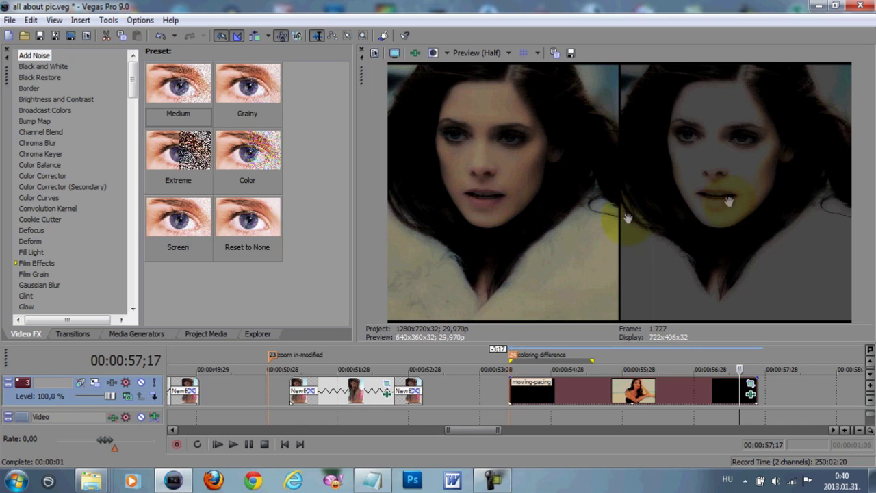
Examine both versions through the fade-out from 00:00:57;18 to 00:00:57;23, and shrink the video preview to show both tracks again
key(Right)
key(Right)
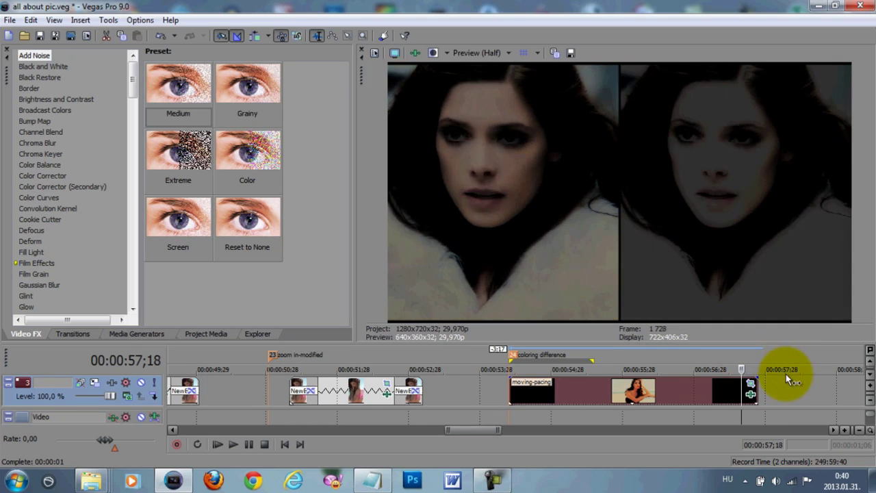
key(Left)
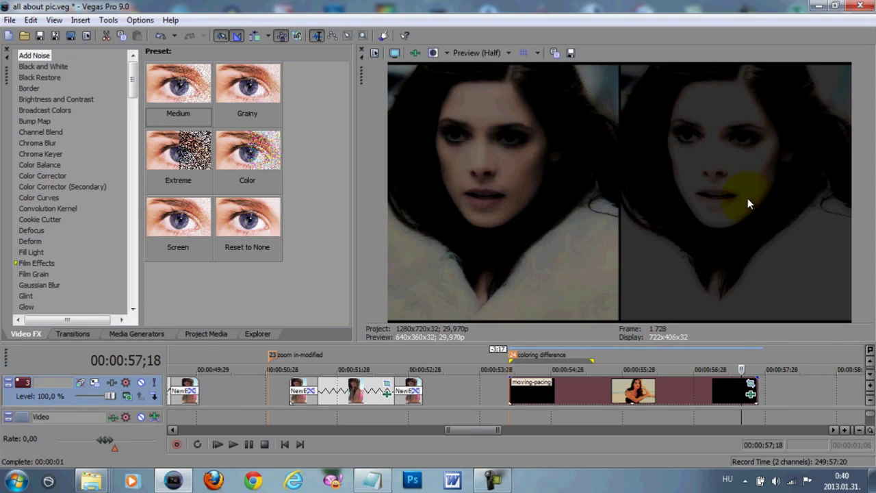
key(Right)
key(Right)
key(Right)
key(Right)
key(Right)
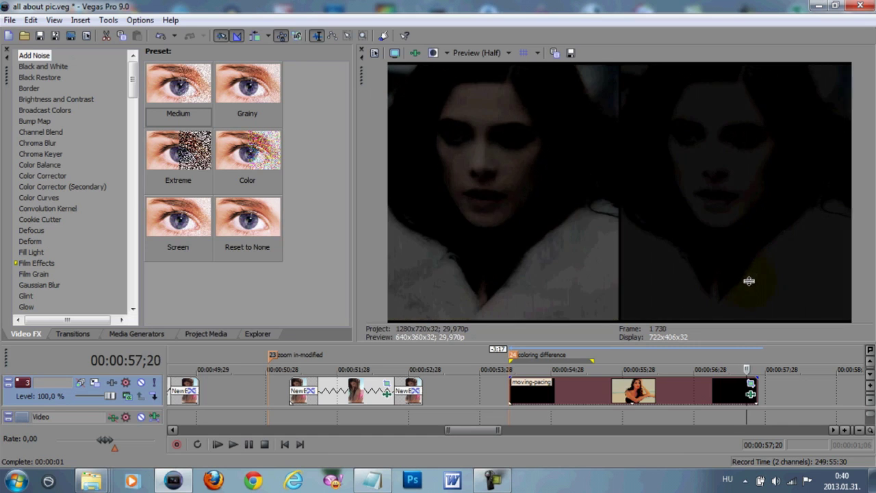
drag(719, 342, 719, 256)
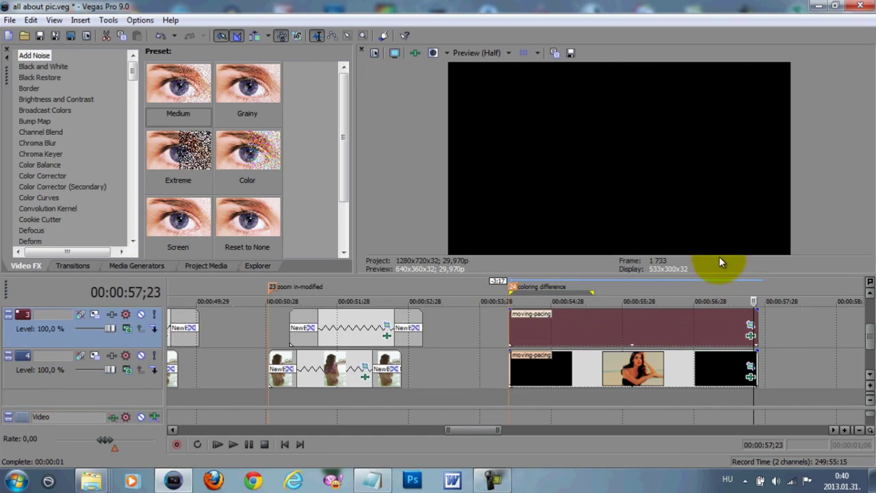
scroll(801, 308, down, 5)
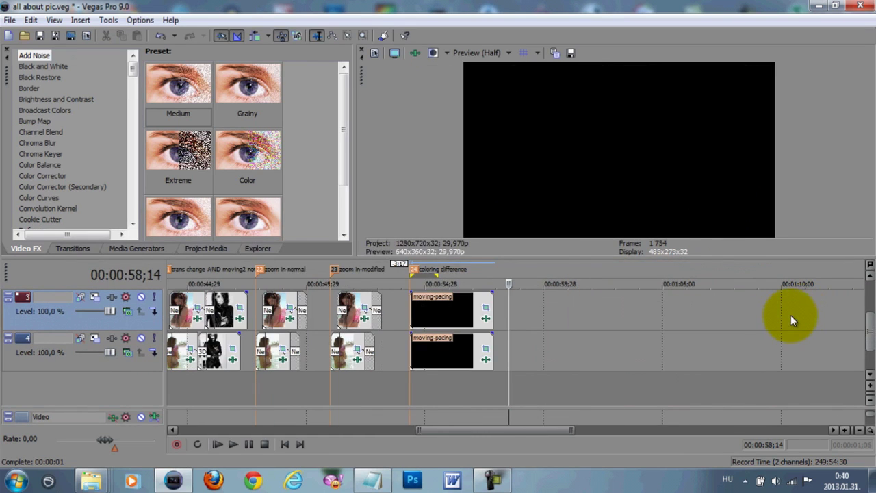